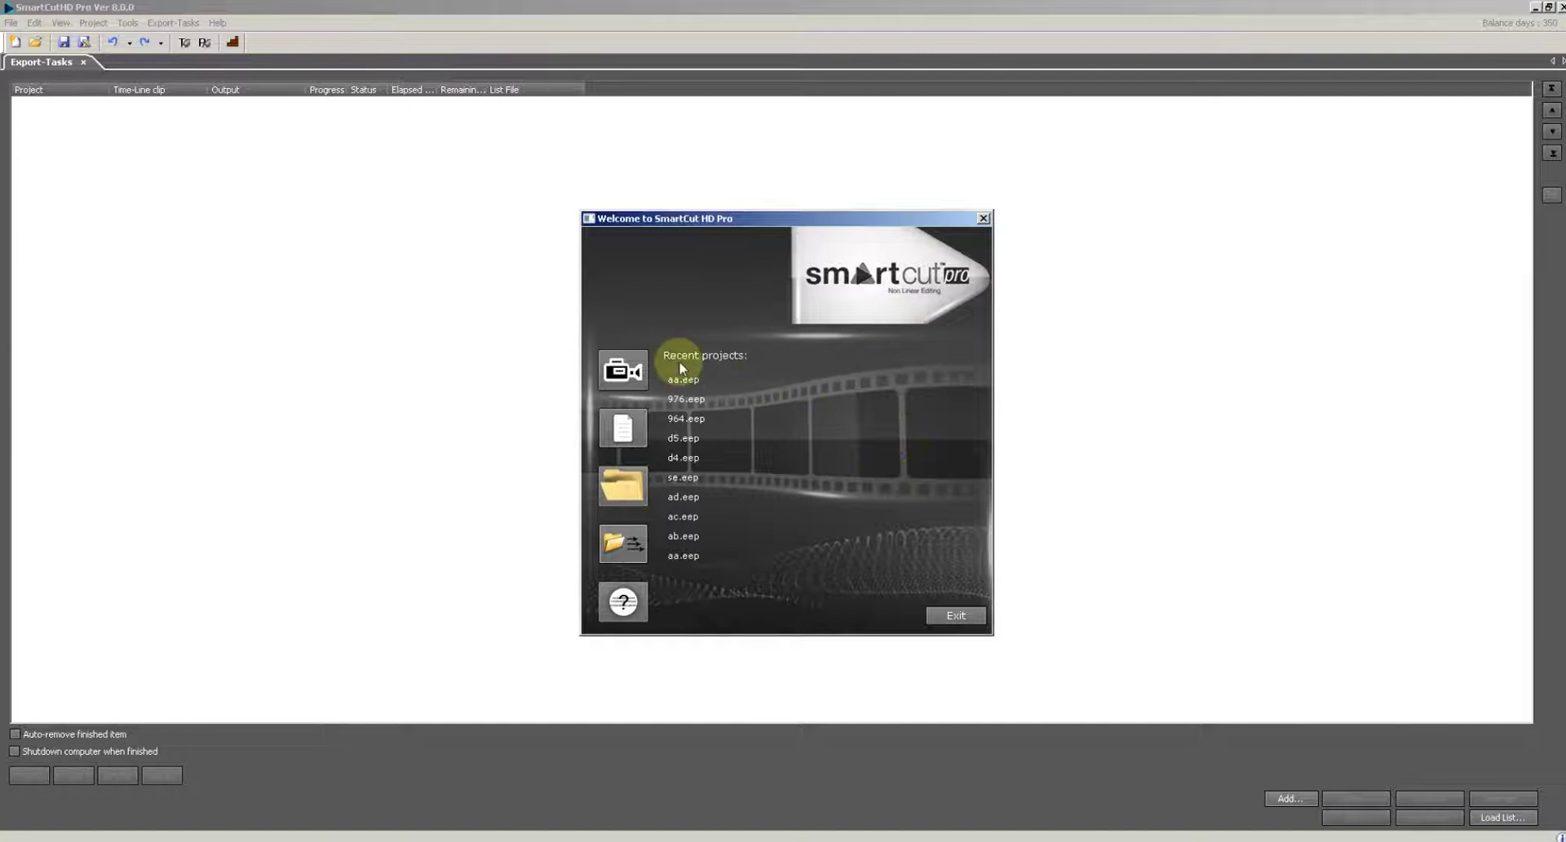
Create a new project named asaa with the AVCHD 1080i 25 2.0 preset.
click(626, 429)
click(737, 657)
text(asaa)
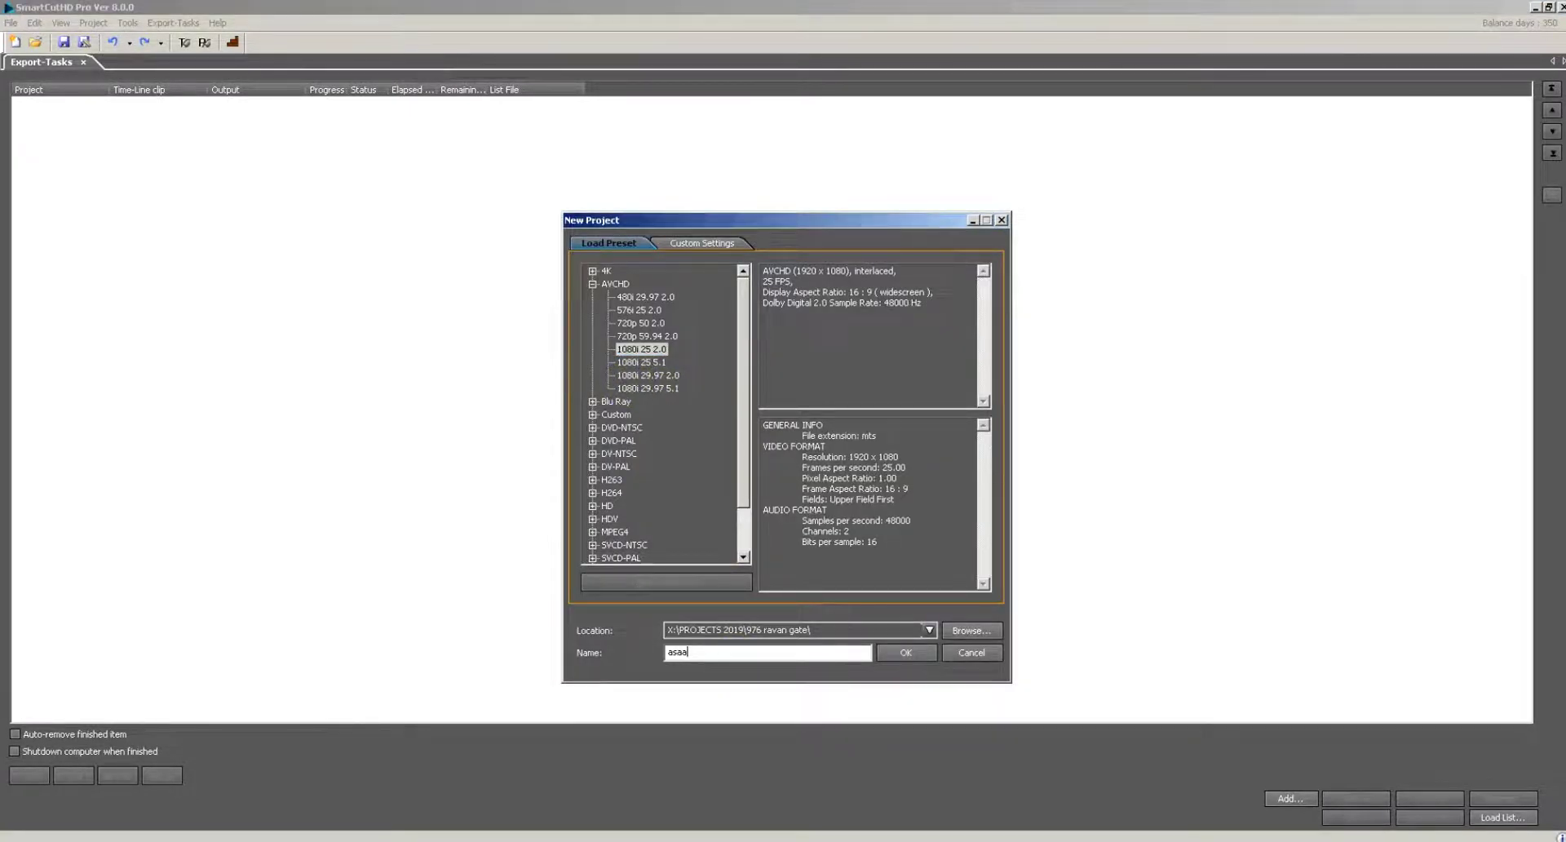
click(897, 652)
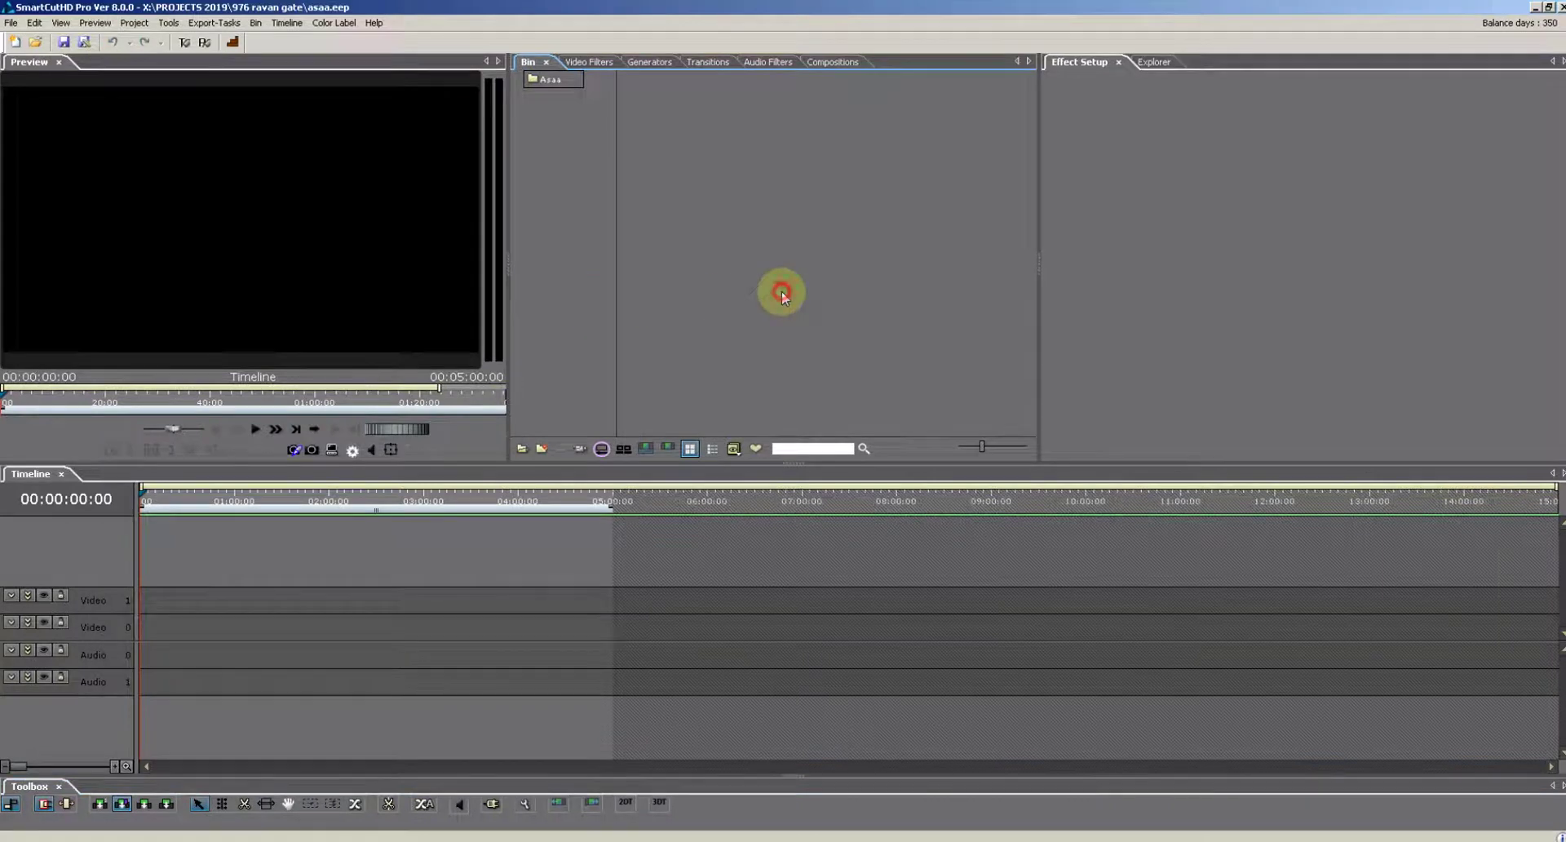
Open the Asaa bin folder and inspect the effect settings of its default timeline clip.
click(551, 80)
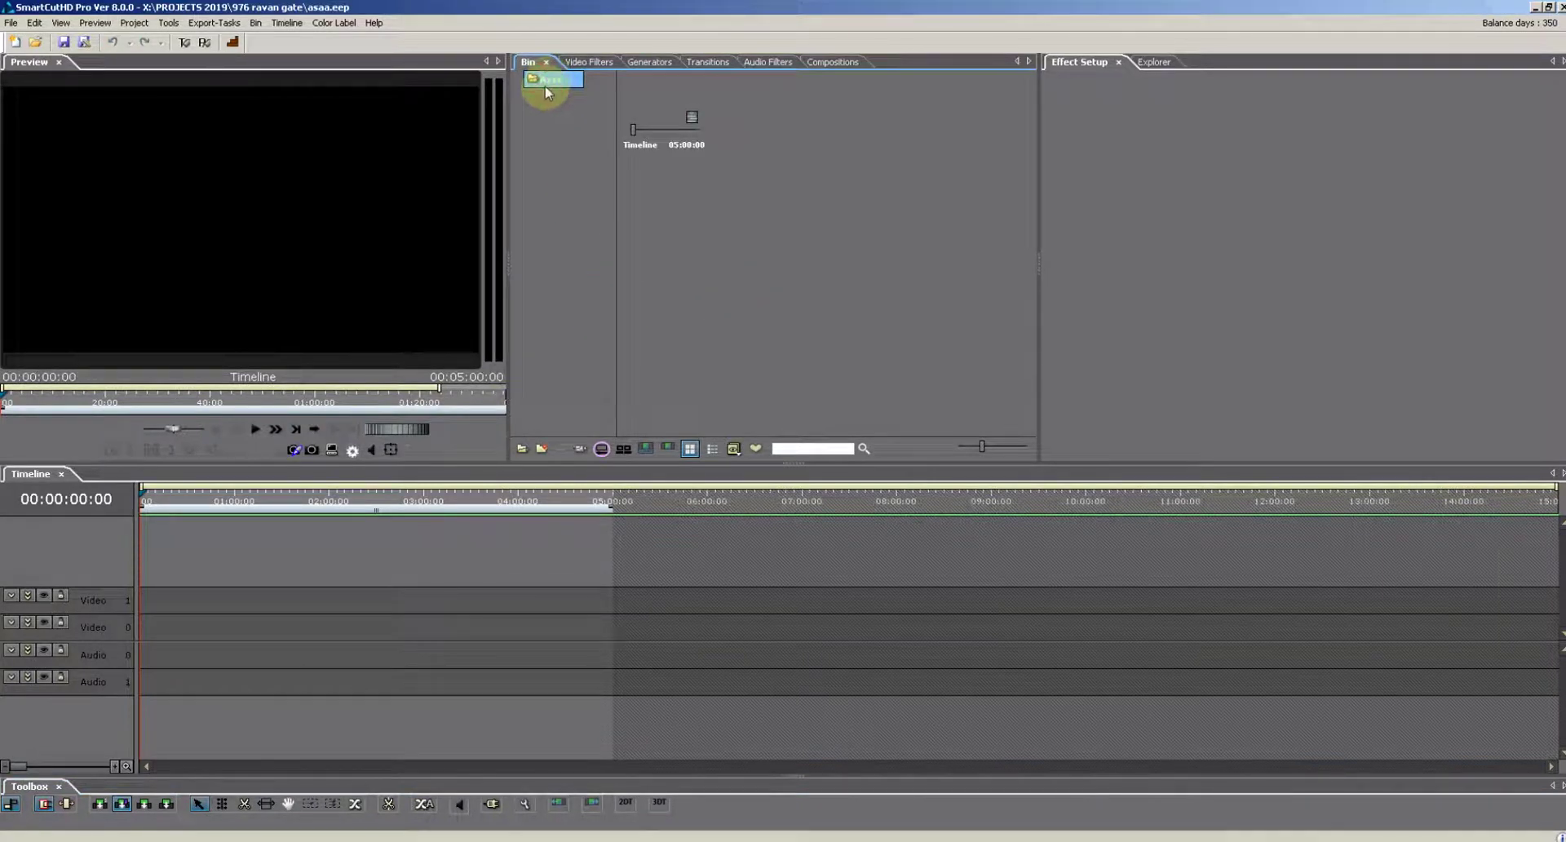
click(664, 114)
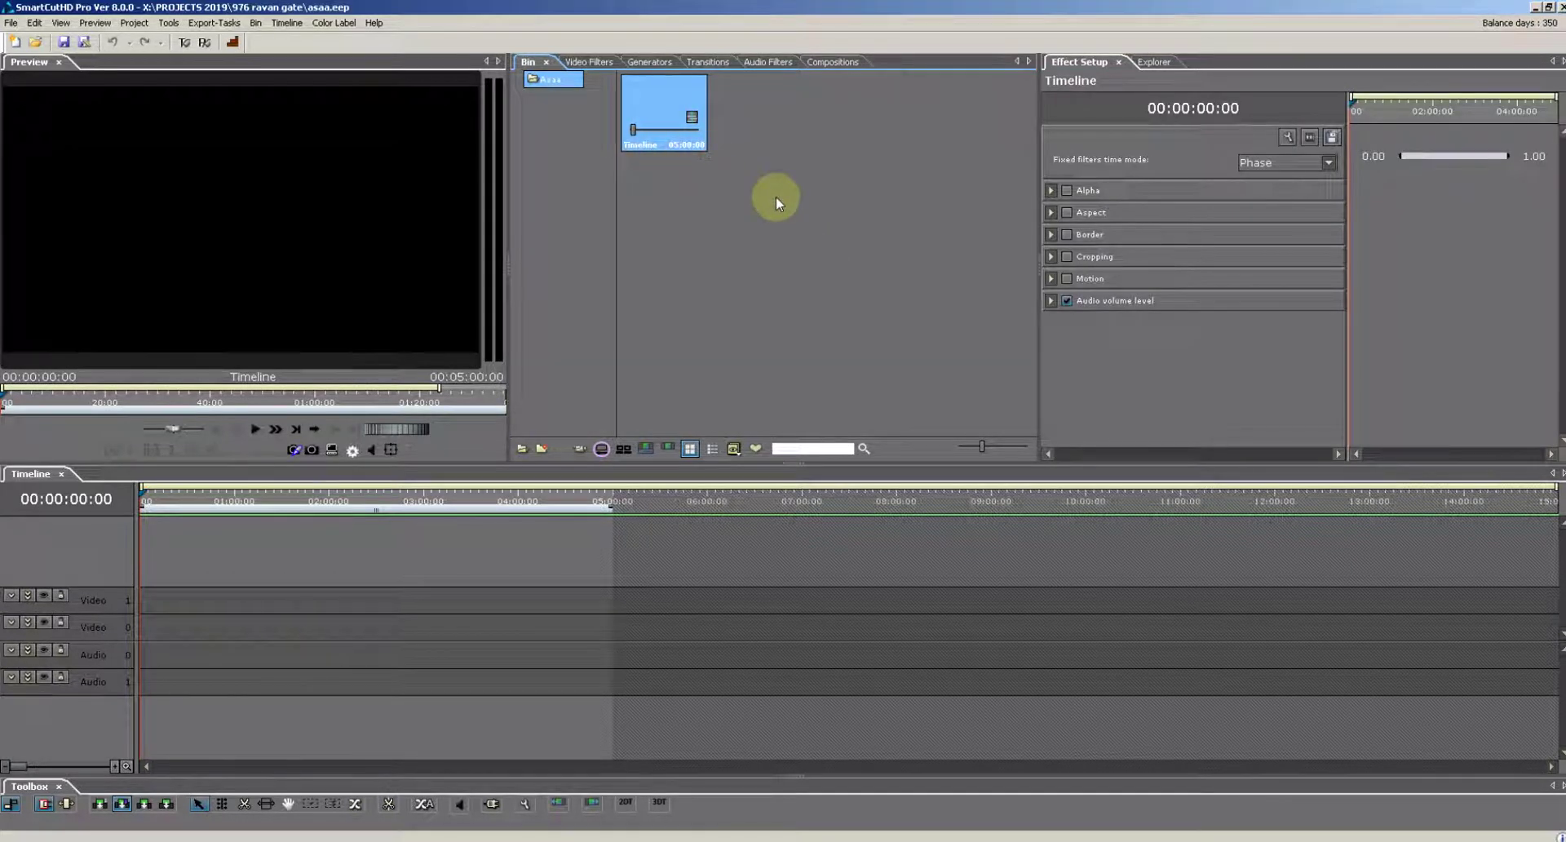
click(714, 282)
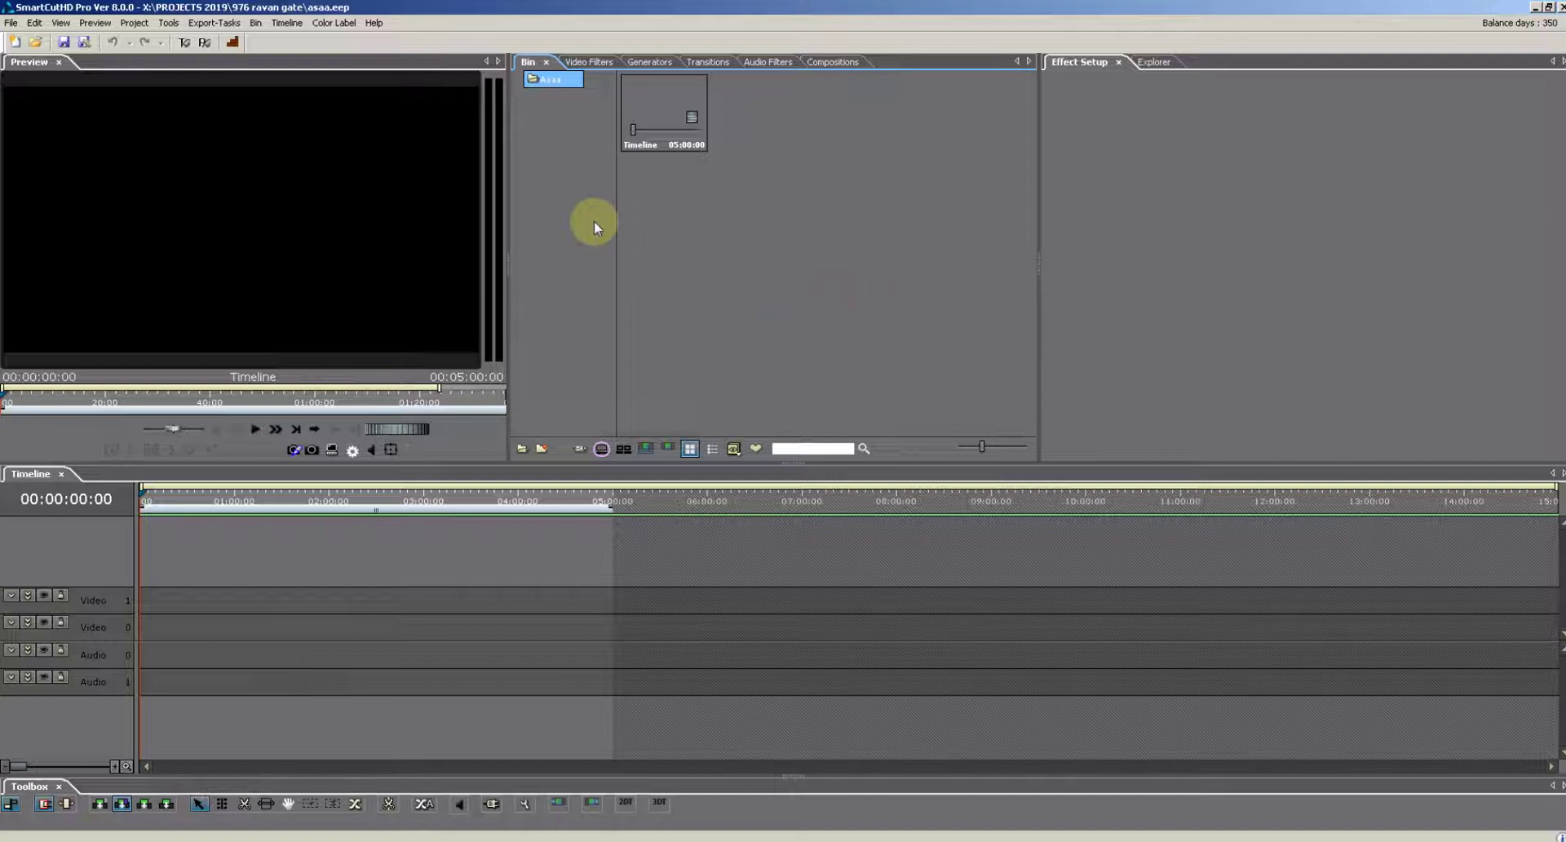
Examine the video filter, generator, transition, audio filter and composition libraries, ending back at the bin.
click(601, 61)
click(681, 62)
click(714, 62)
click(770, 62)
click(831, 62)
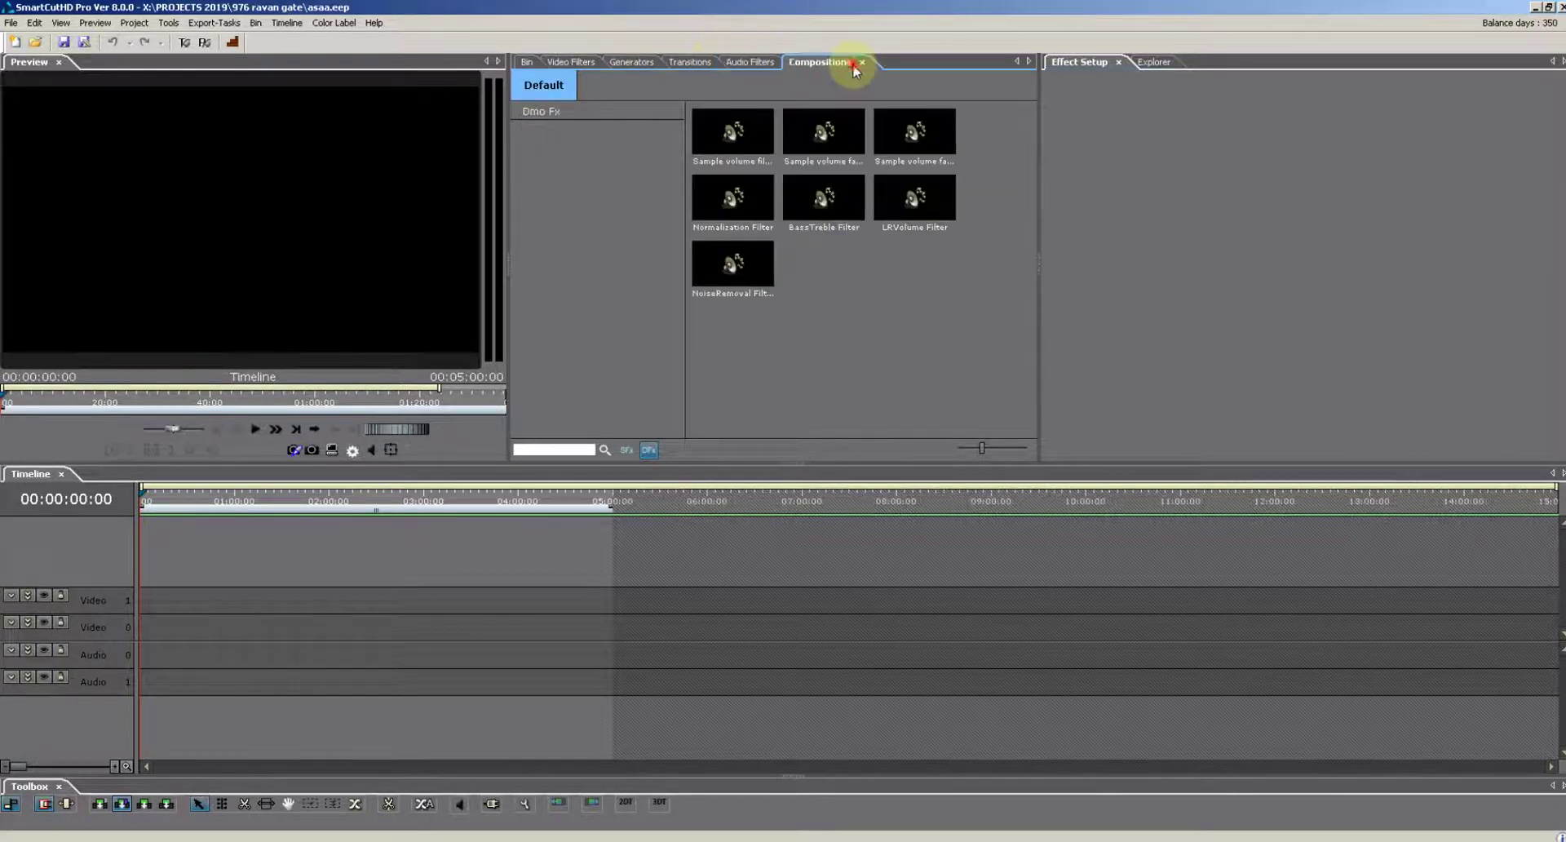
click(751, 65)
click(698, 62)
click(651, 62)
click(580, 62)
click(528, 62)
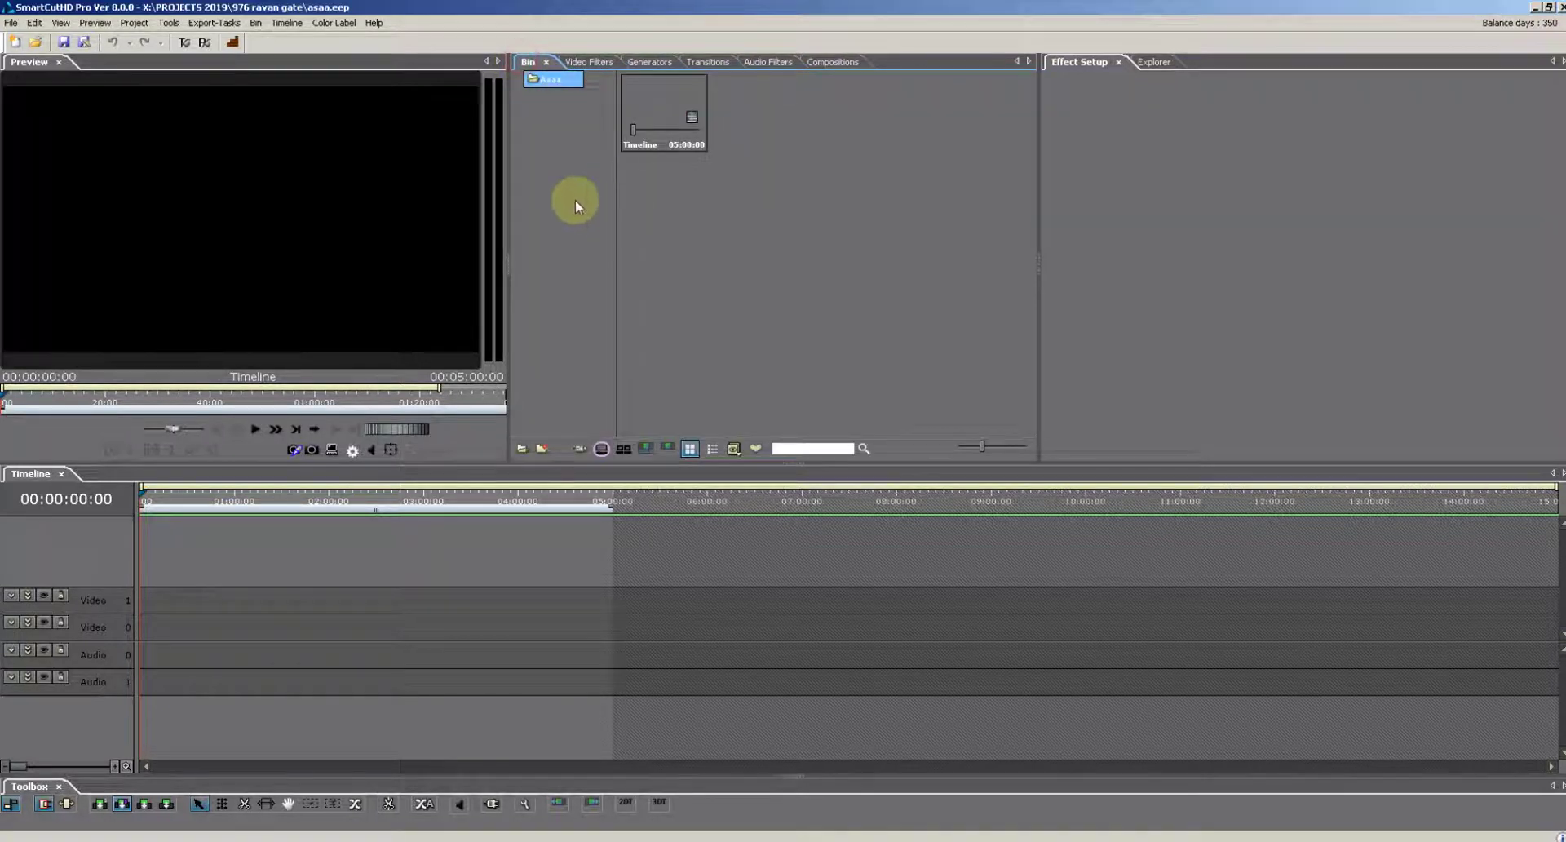
Add a new top-level bin folder named titel beside the Asaa folder.
click(552, 146)
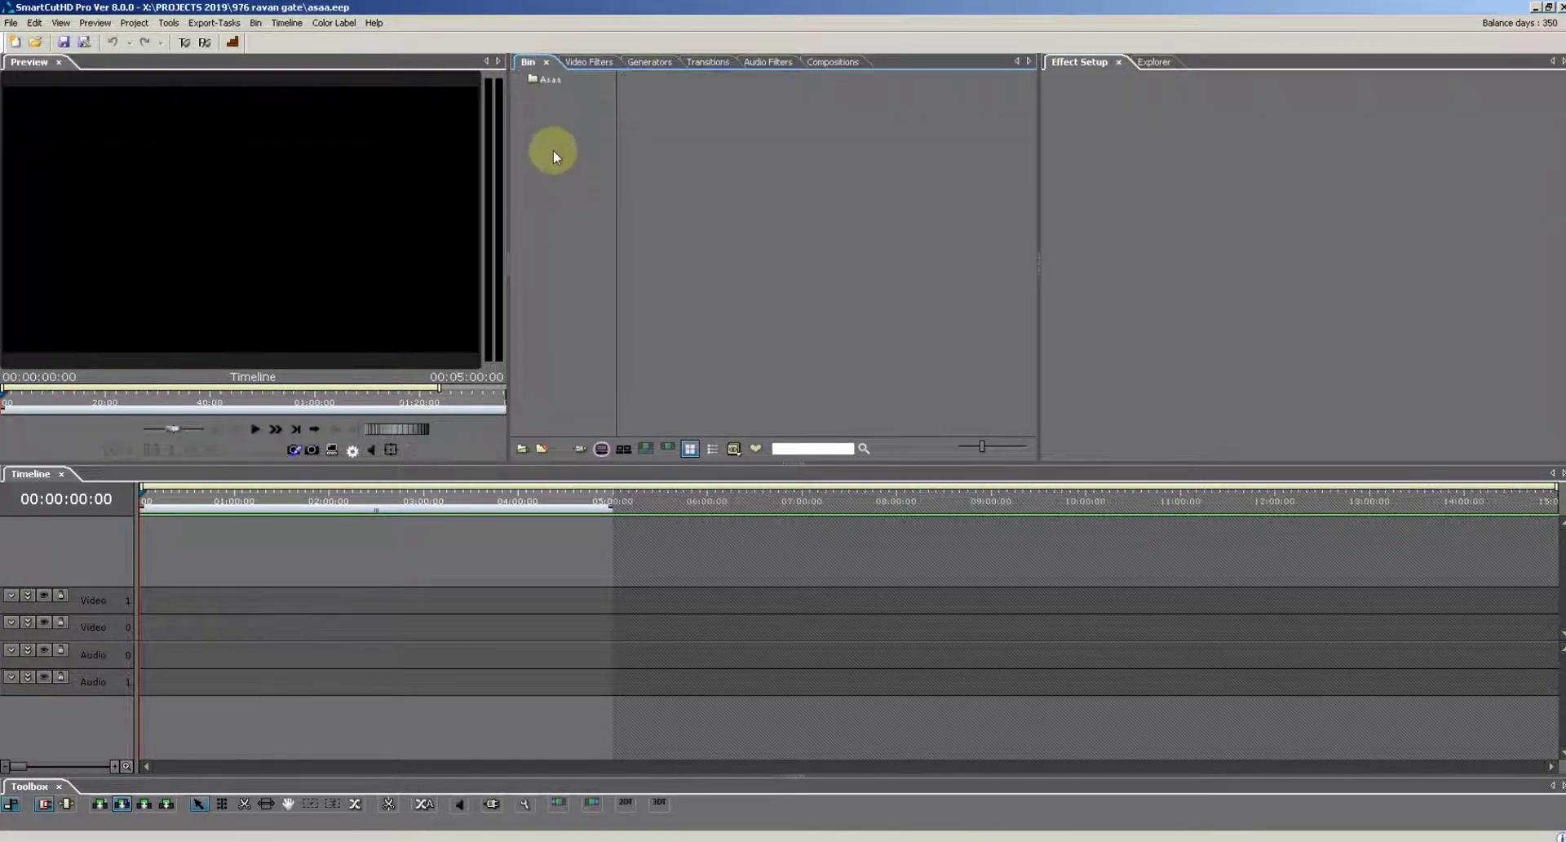
right_click(530, 132)
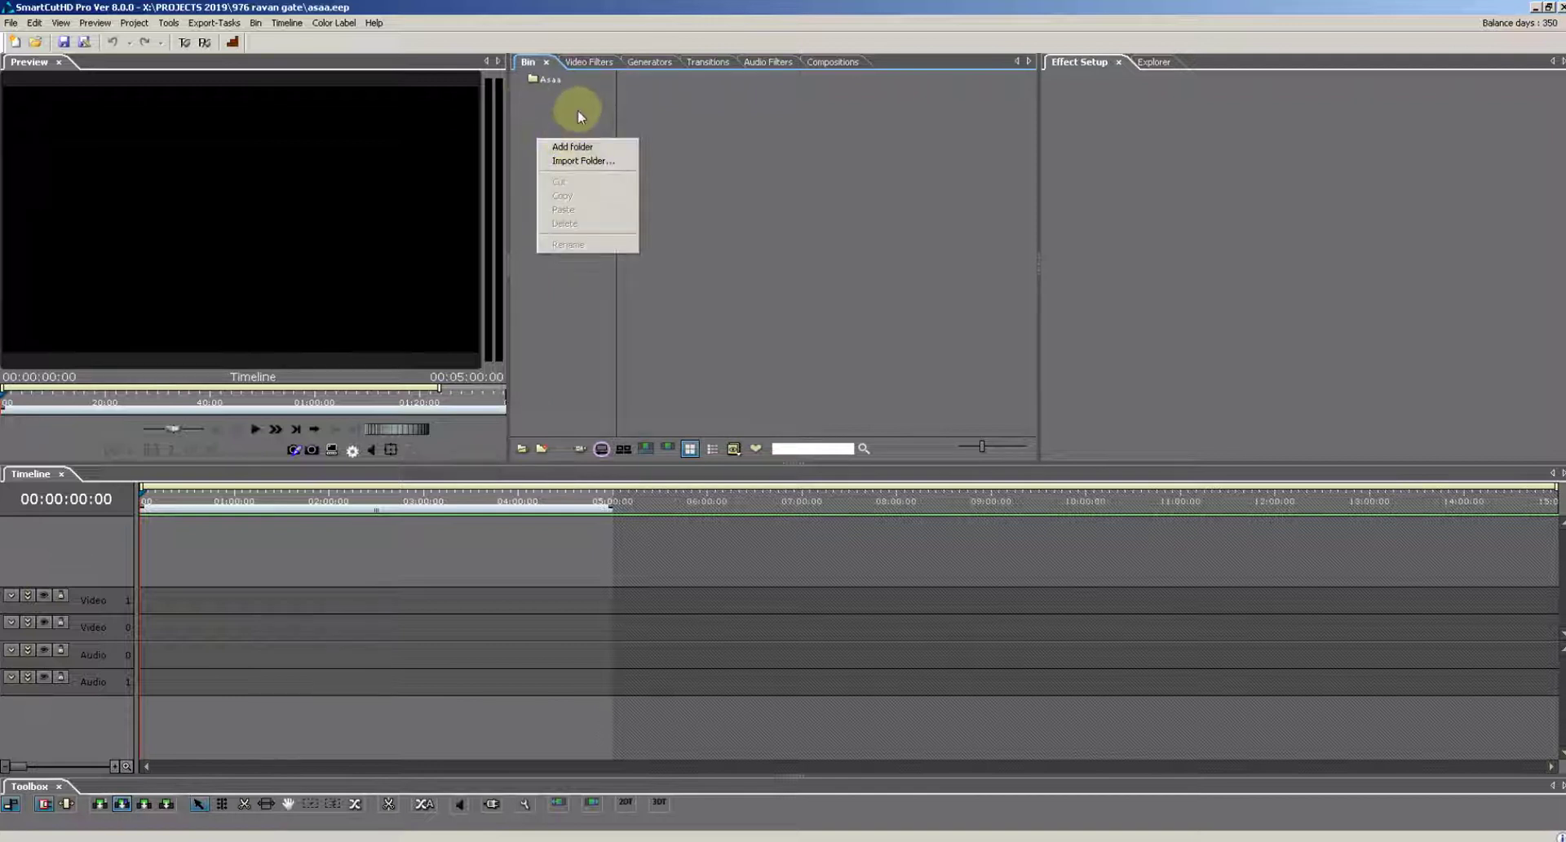
click(557, 109)
right_click(546, 122)
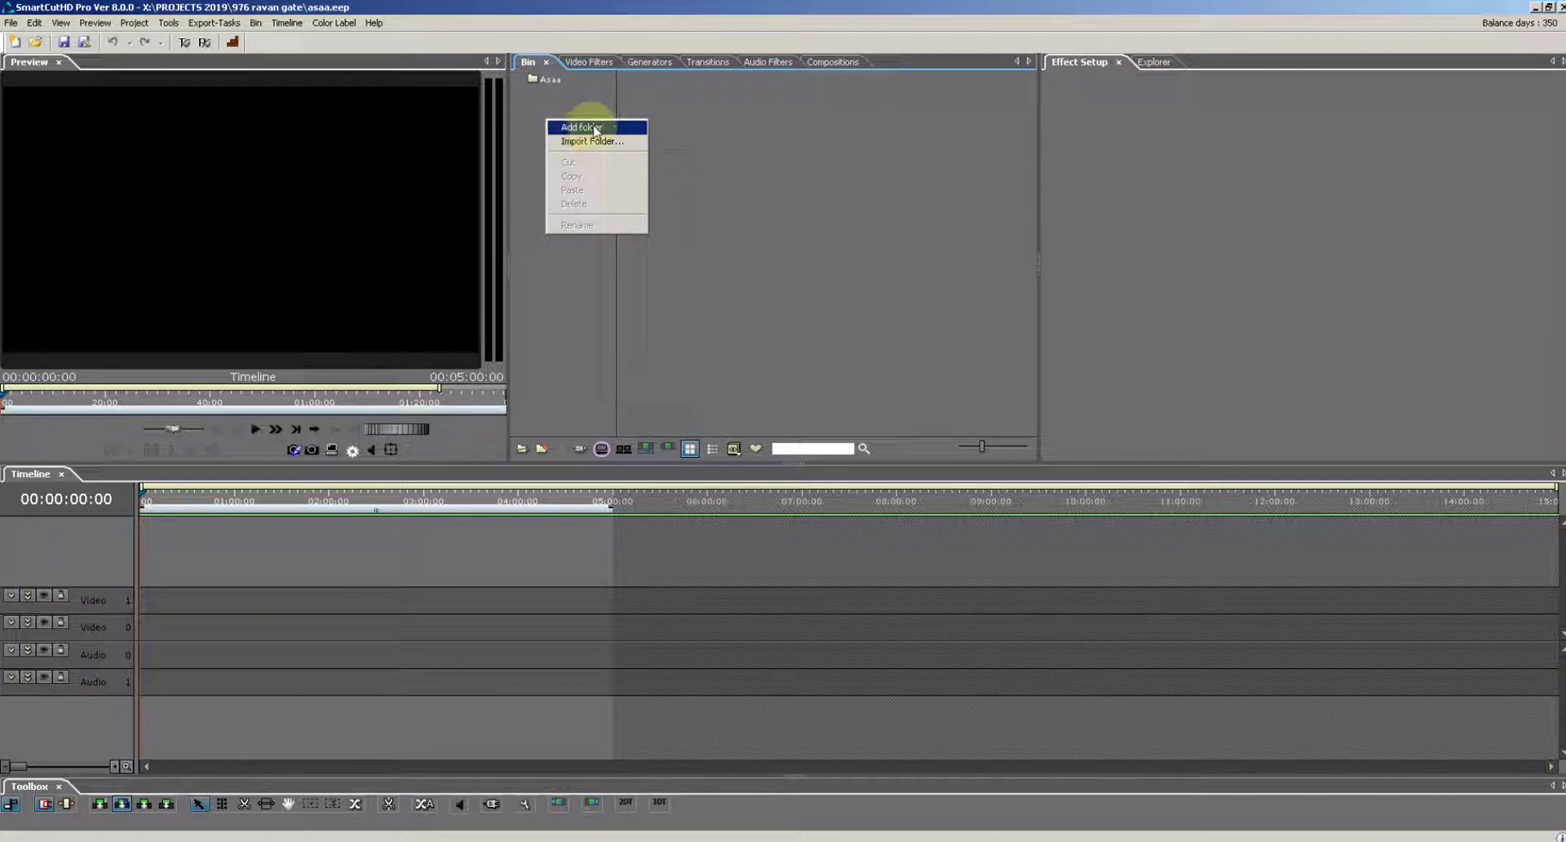
click(596, 129)
text(tit)
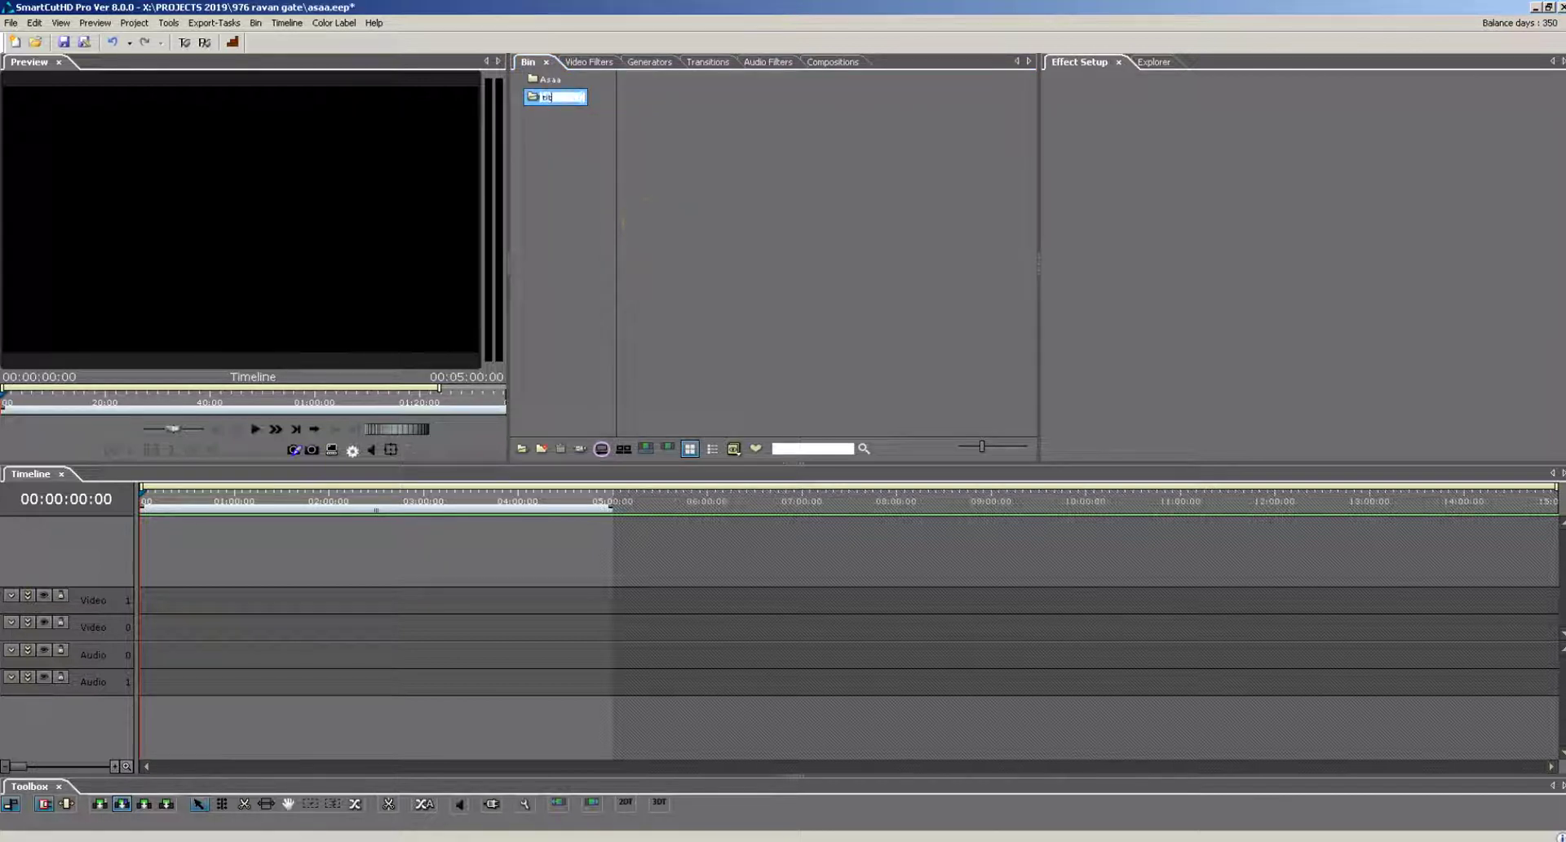
text(el)
click(649, 231)
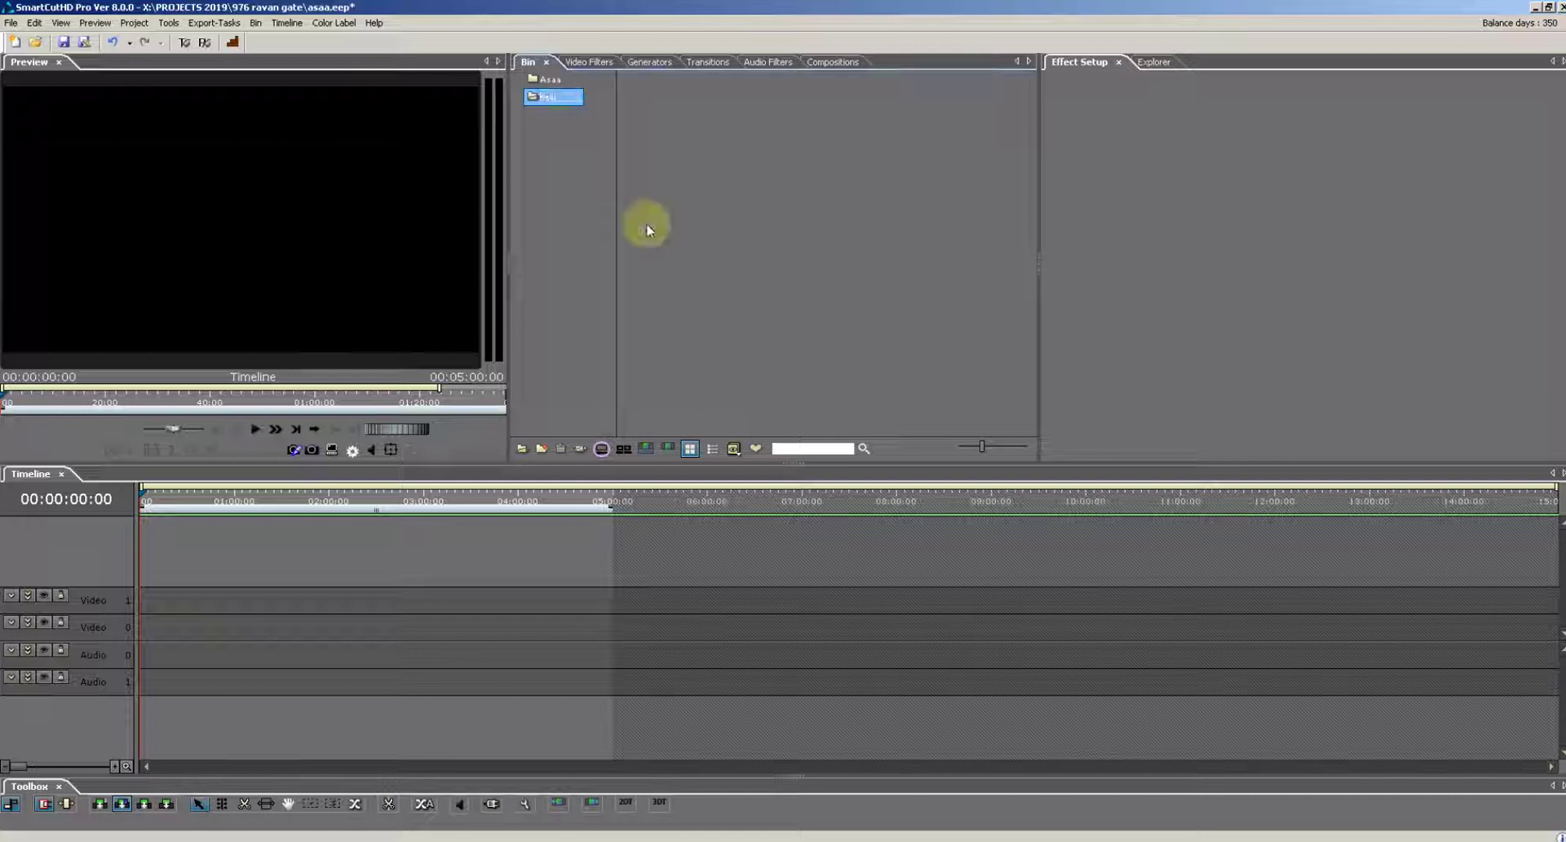
Start importing timeline clips into the titel folder and browse to the SceneCutHD Content\Project folder on drive X.
right_click(731, 164)
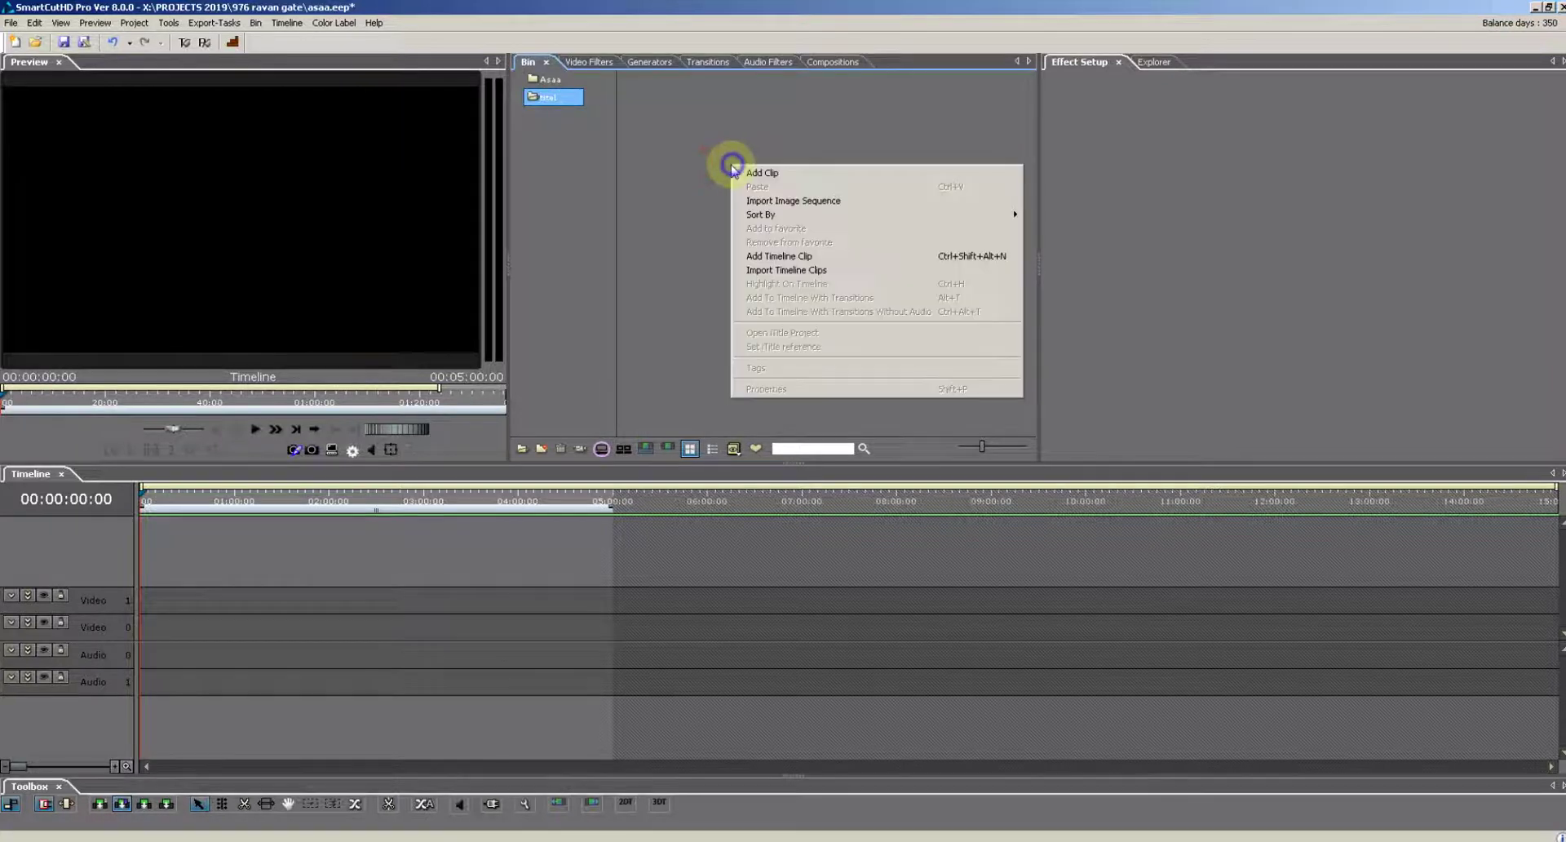
click(814, 271)
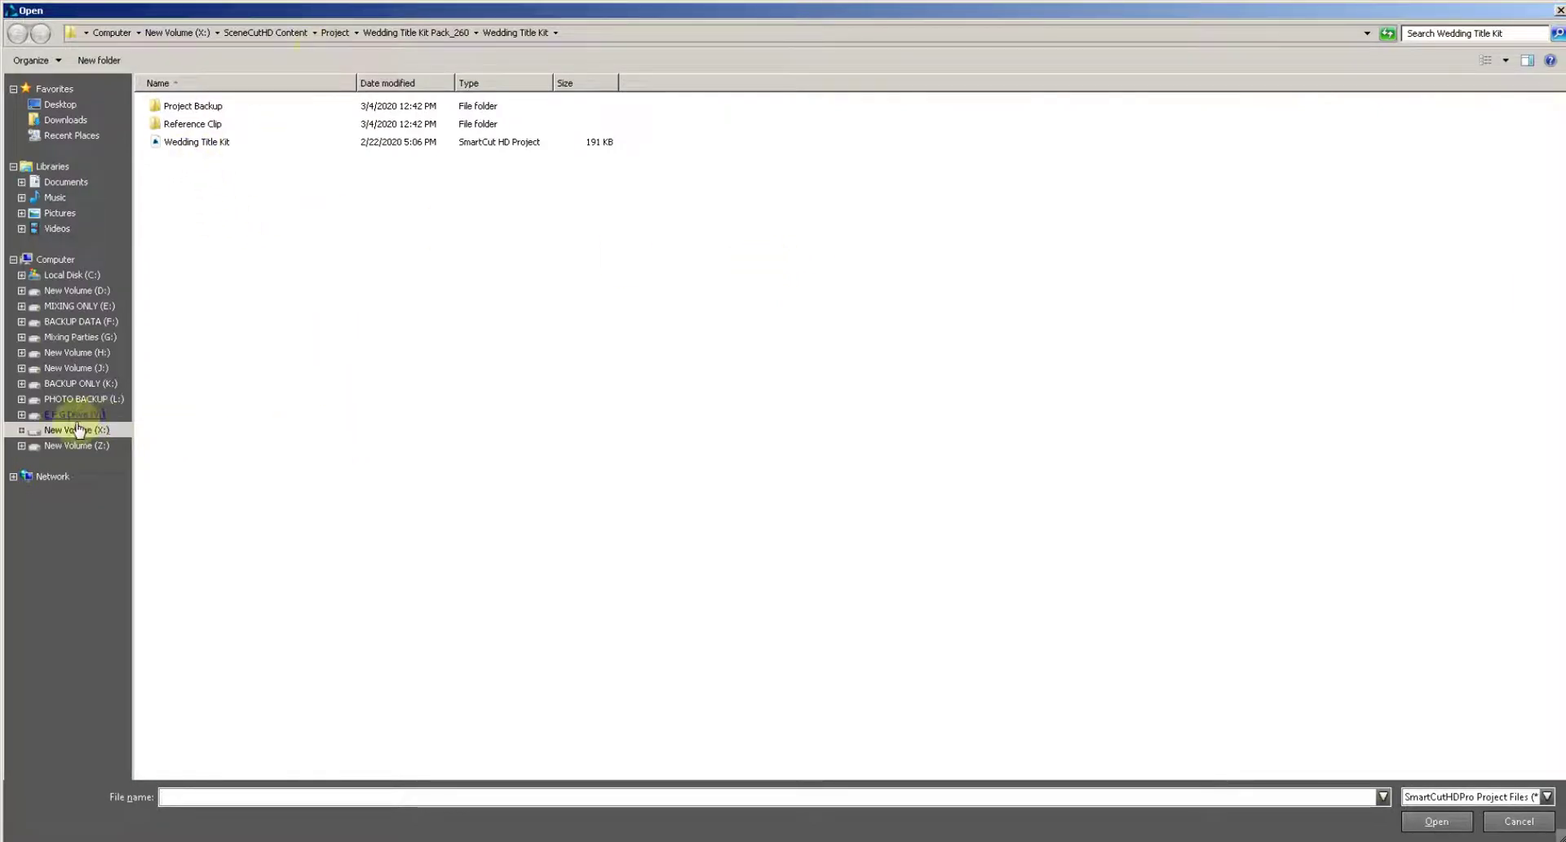
click(31, 259)
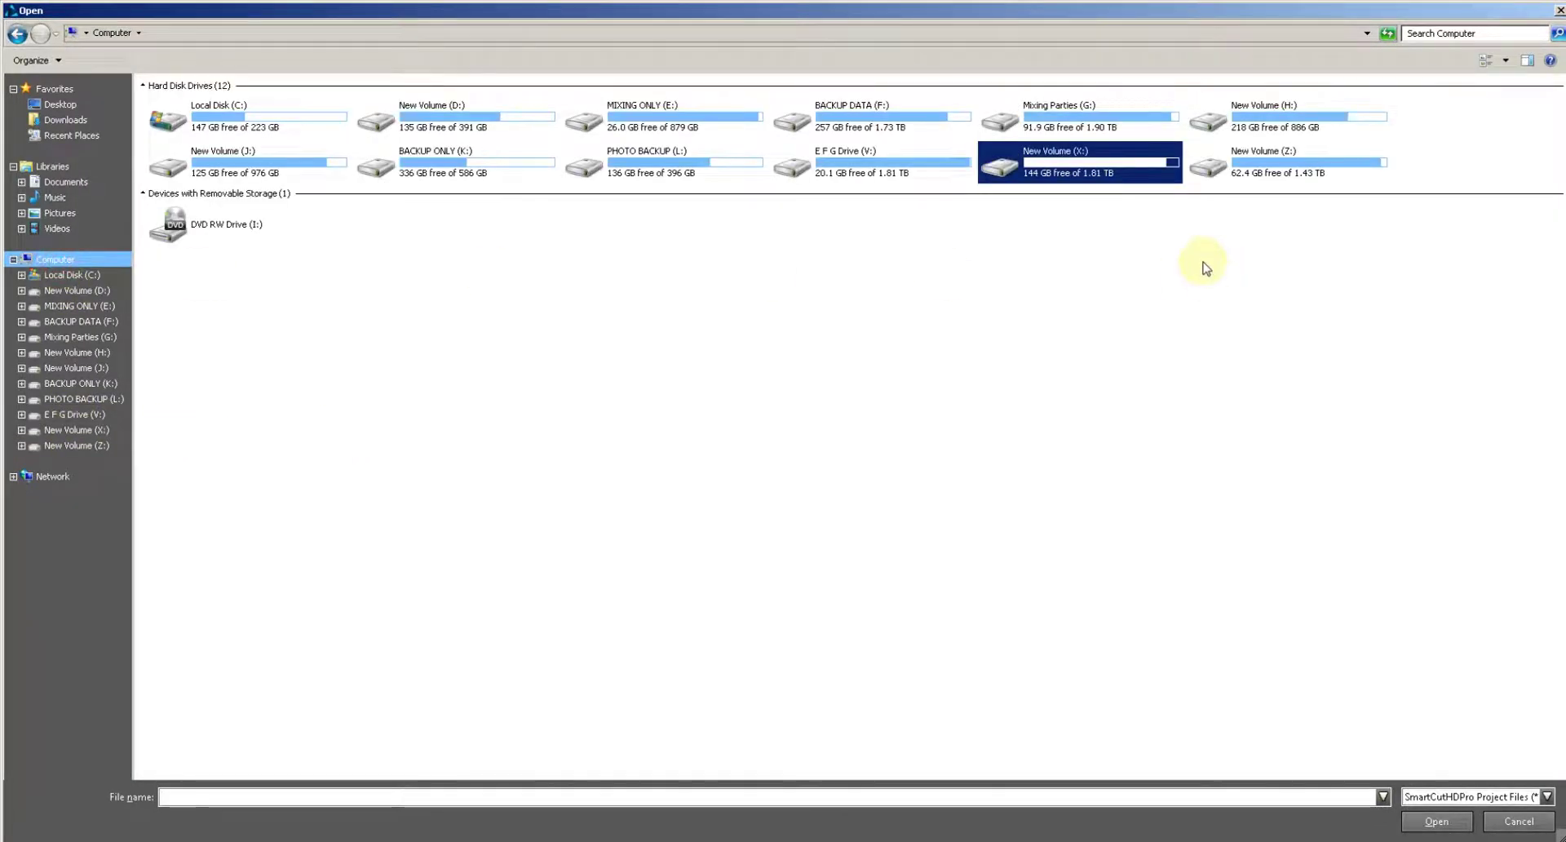
double_click(1026, 176)
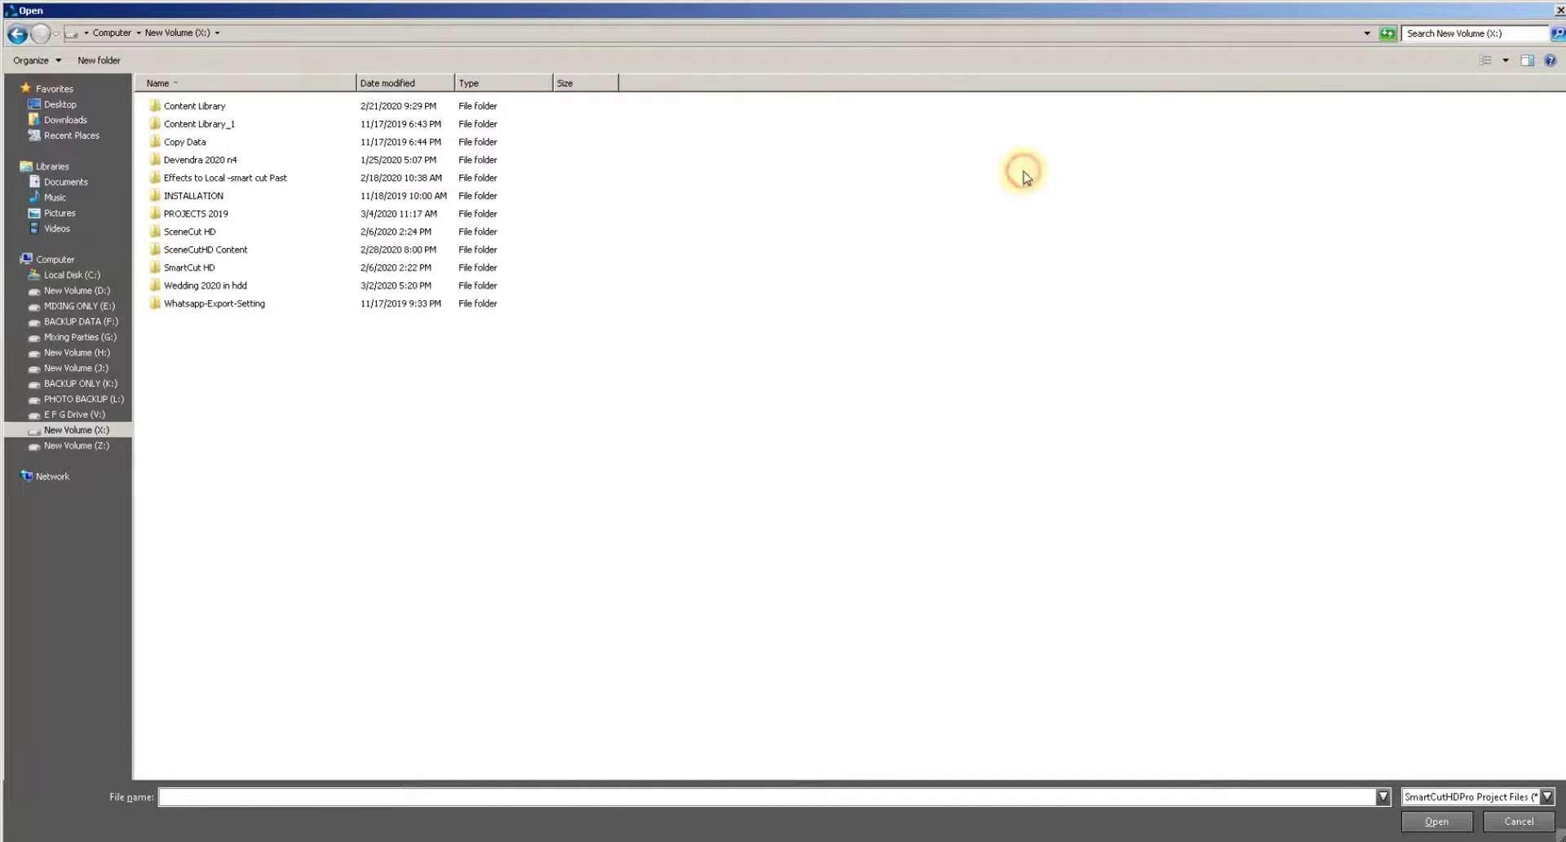
click(228, 254)
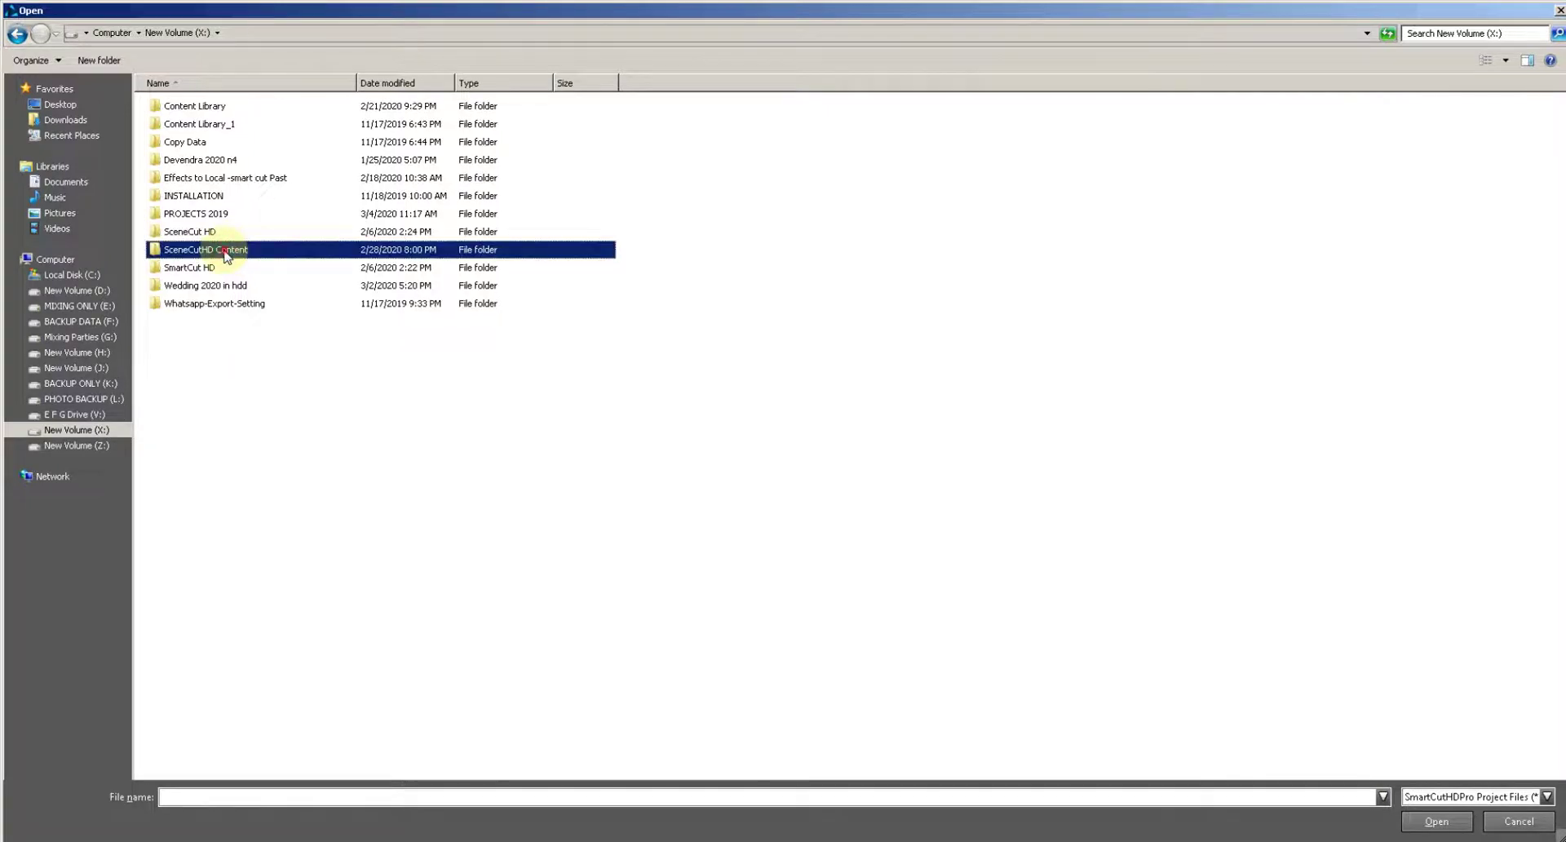
double_click(226, 255)
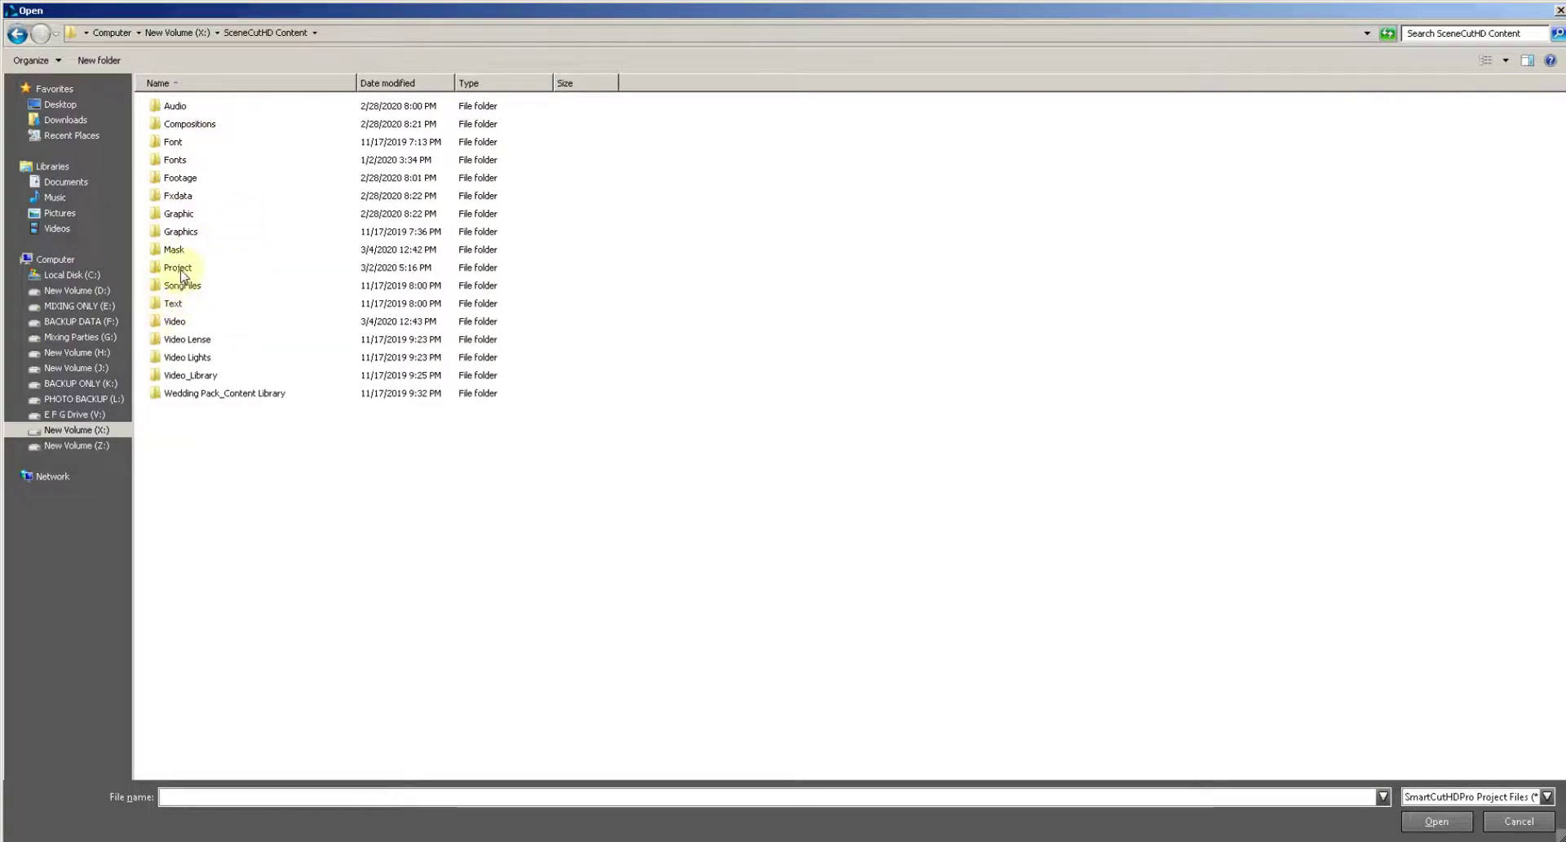
click(184, 269)
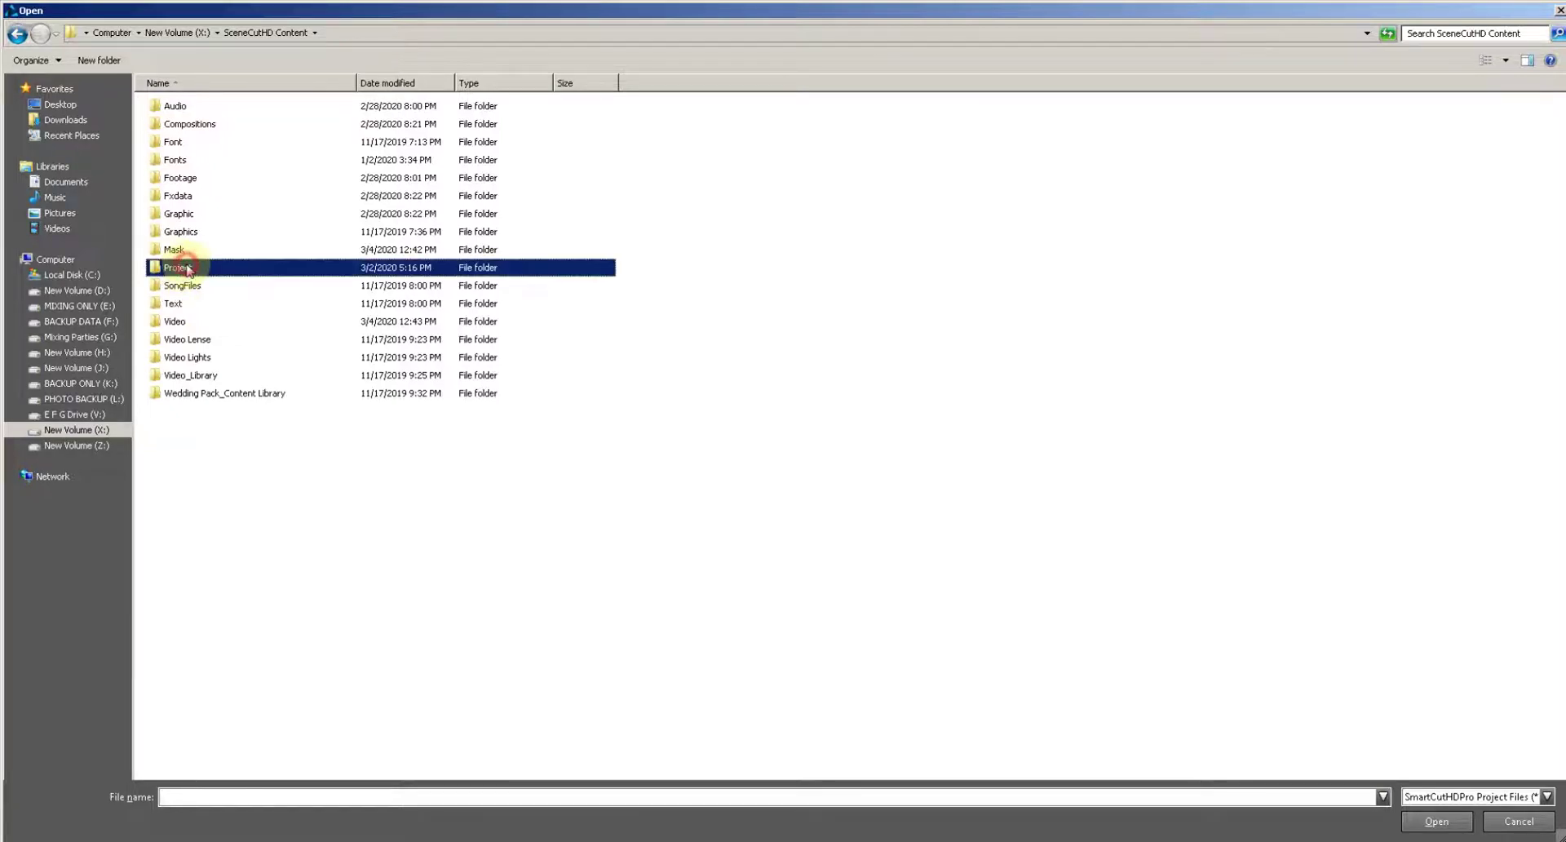
double_click(184, 270)
Open the Wedding Title Kit project file from Wedding Title Kit Pack_260\Wedding Title Kit as the import source.
scroll(318, 502, down, 20)
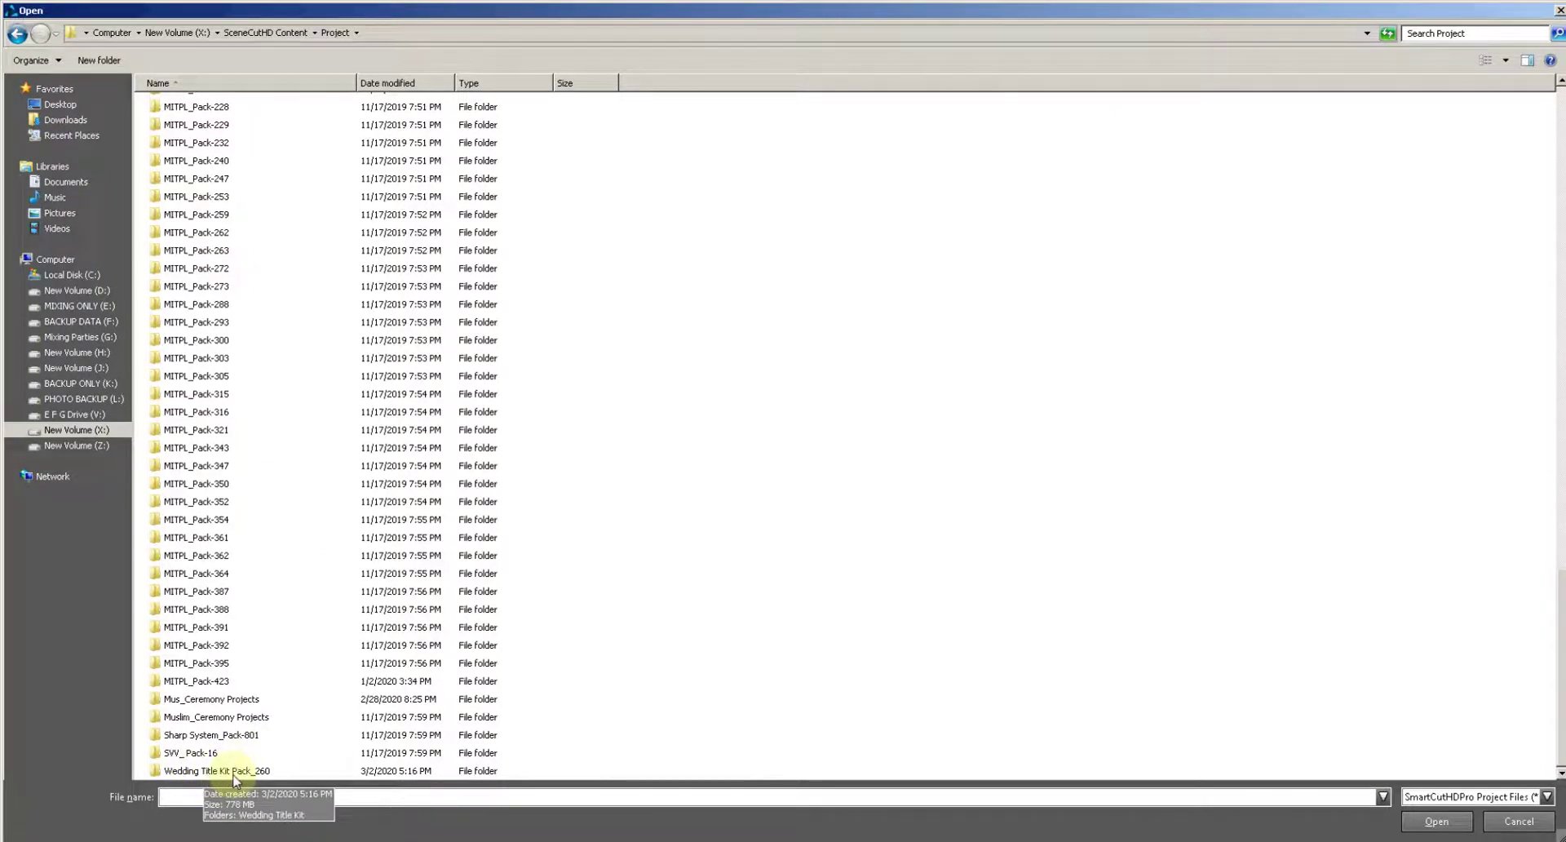
click(235, 774)
double_click(235, 774)
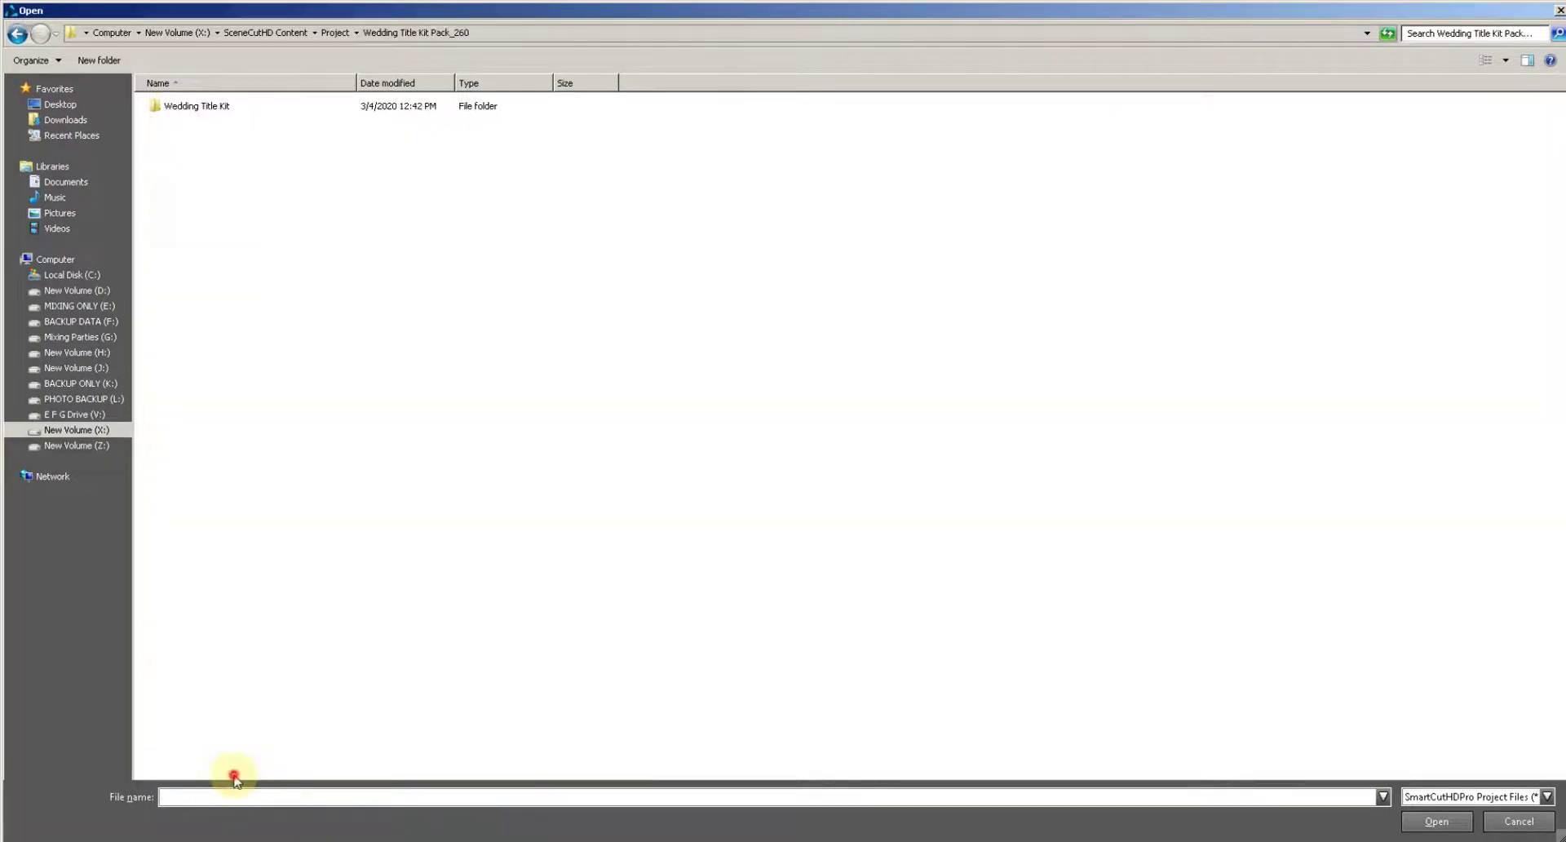
double_click(214, 107)
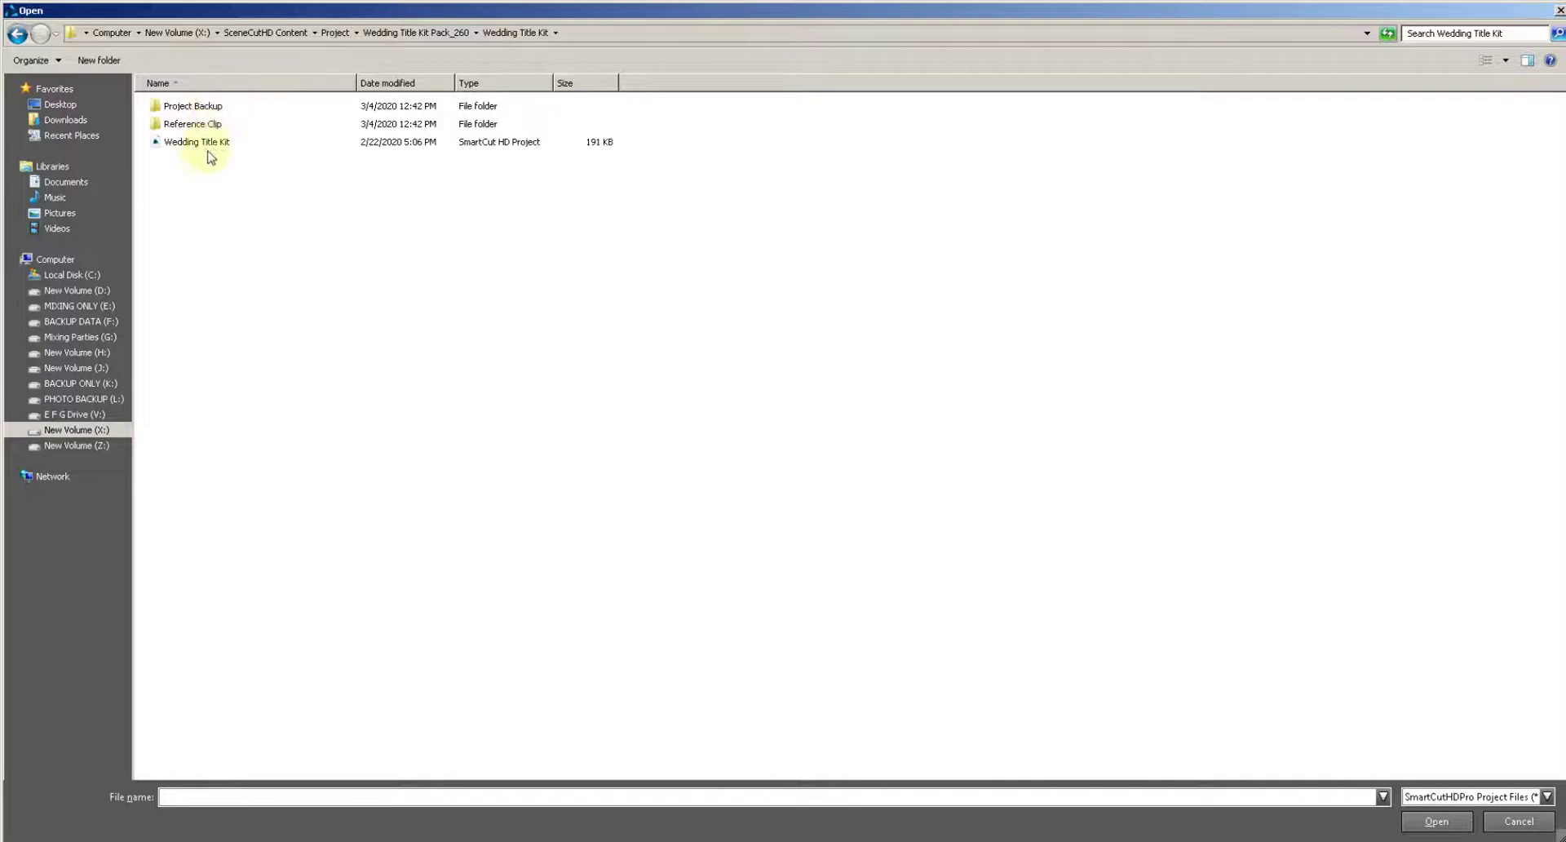
click(211, 144)
click(1450, 823)
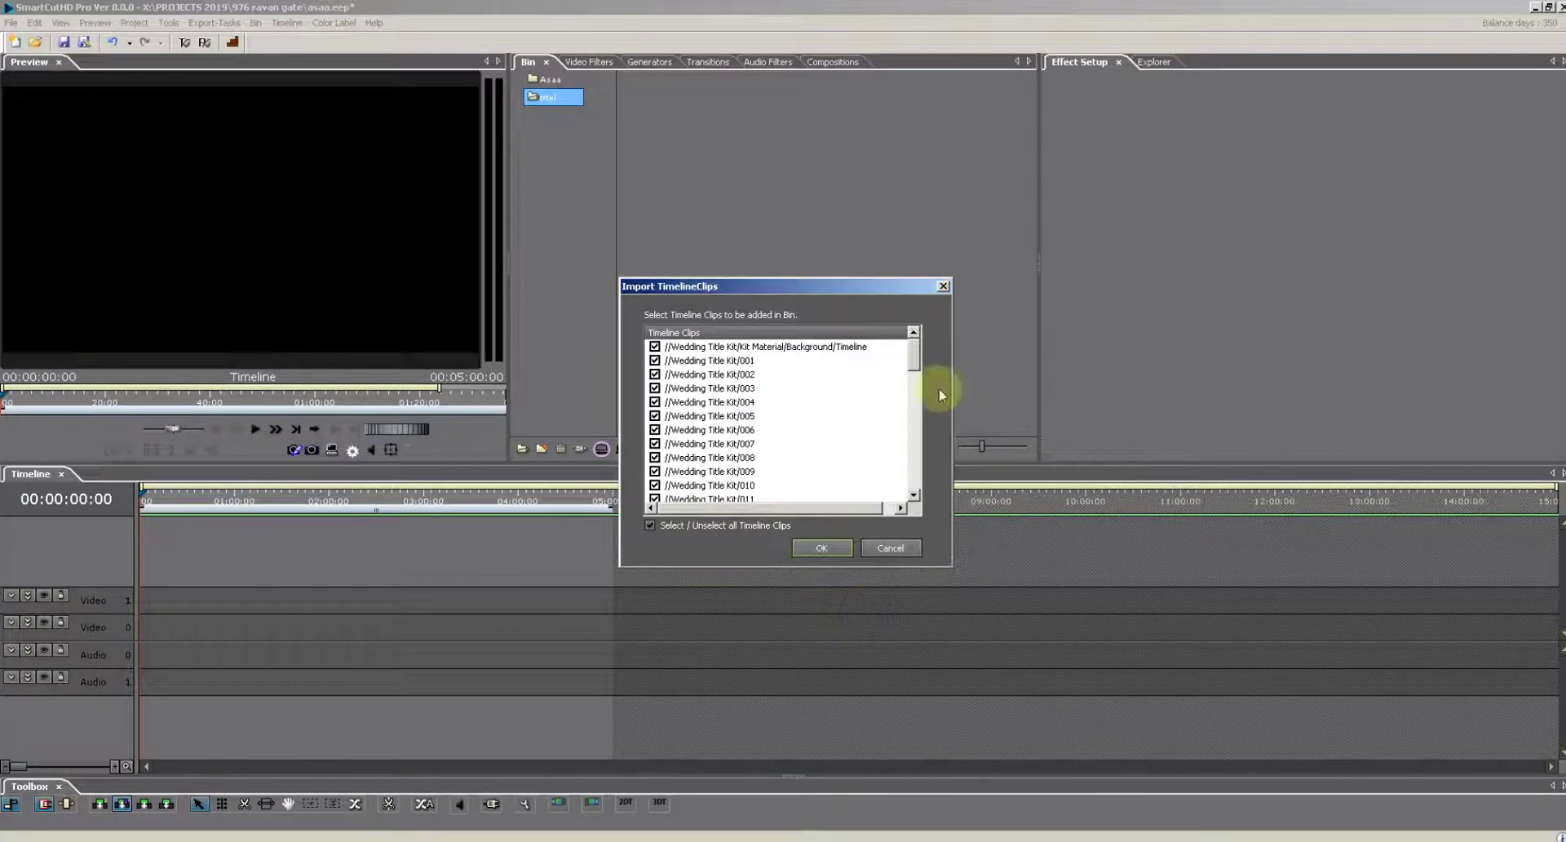
Review the list of timeline clips and import them all into the bin.
drag(913, 361, 898, 500)
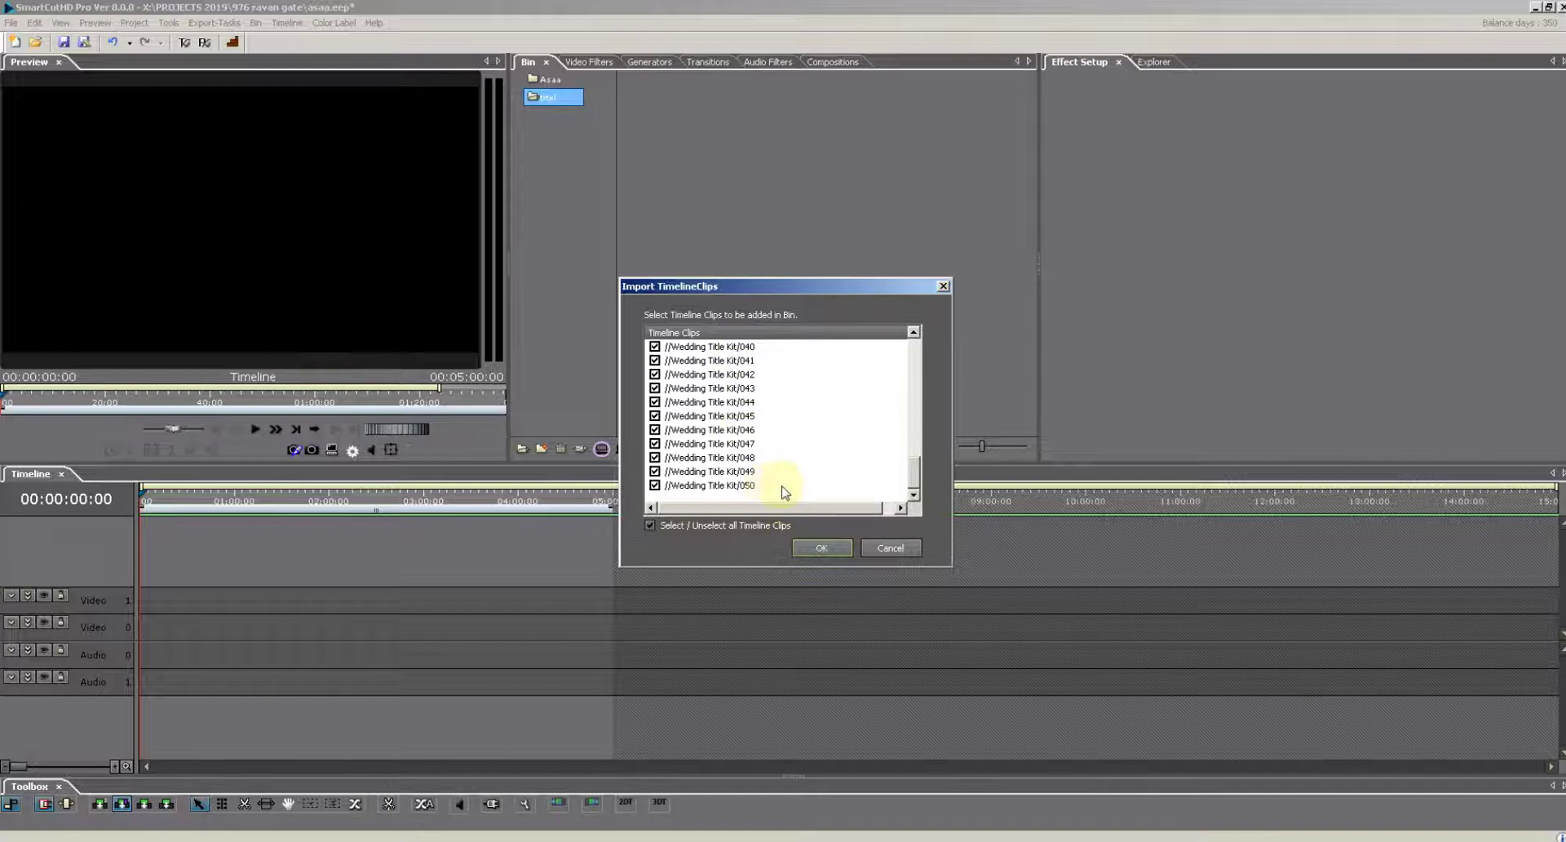
mouse_move(914, 487)
mouse_down()
mouse_move(916, 339)
mouse_move(902, 500)
mouse_up()
click(820, 548)
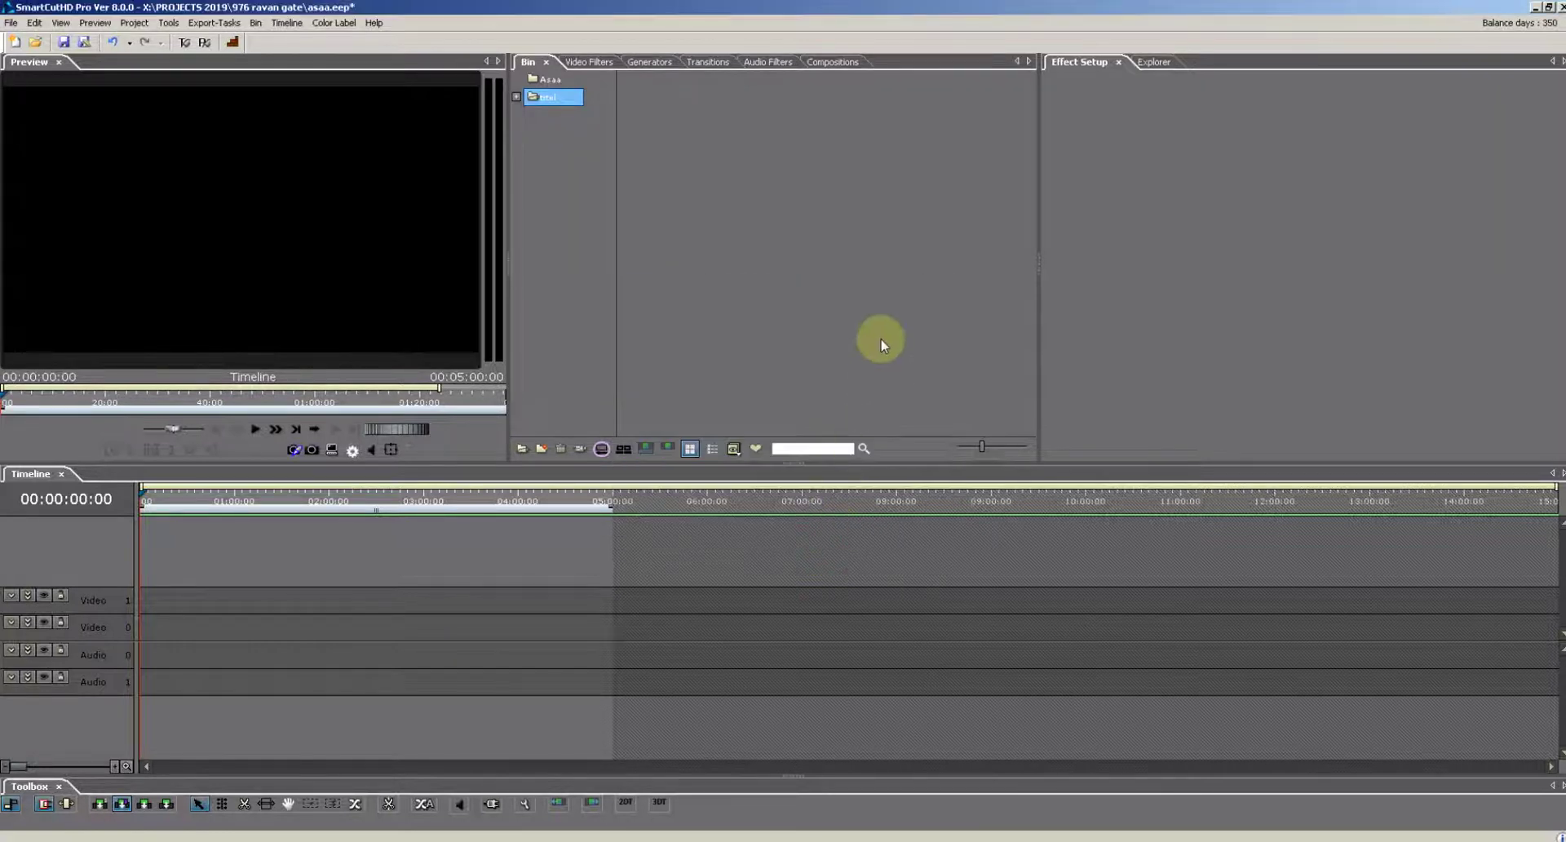
Expand the titel folder and display the clips in its Wedding Title Kit subfolder.
double_click(562, 101)
click(575, 119)
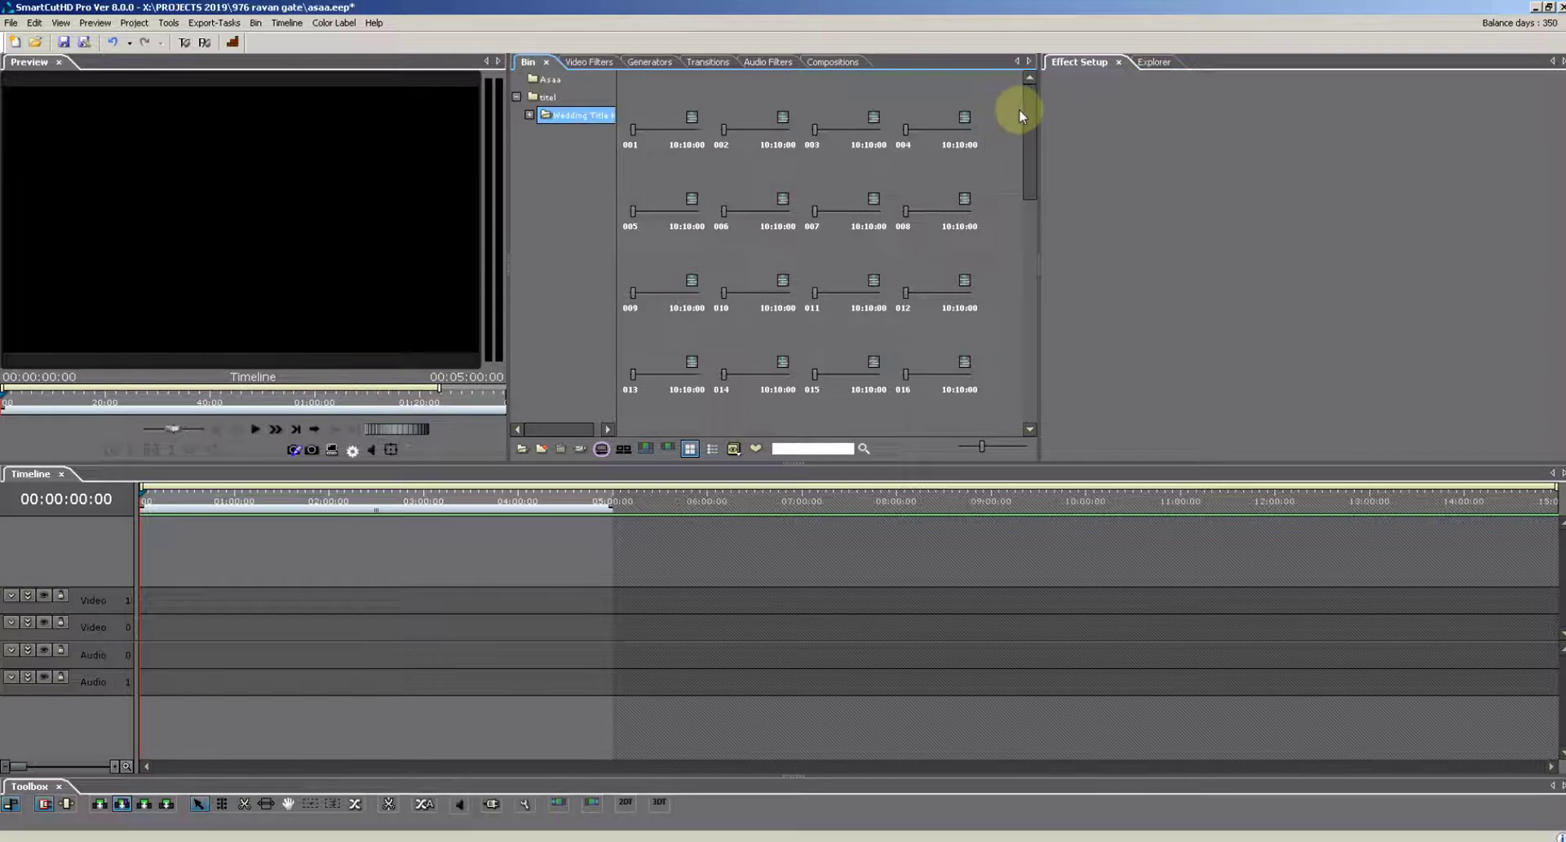
mouse_move(1025, 110)
mouse_down()
mouse_move(1030, 388)
mouse_move(1050, 126)
mouse_up()
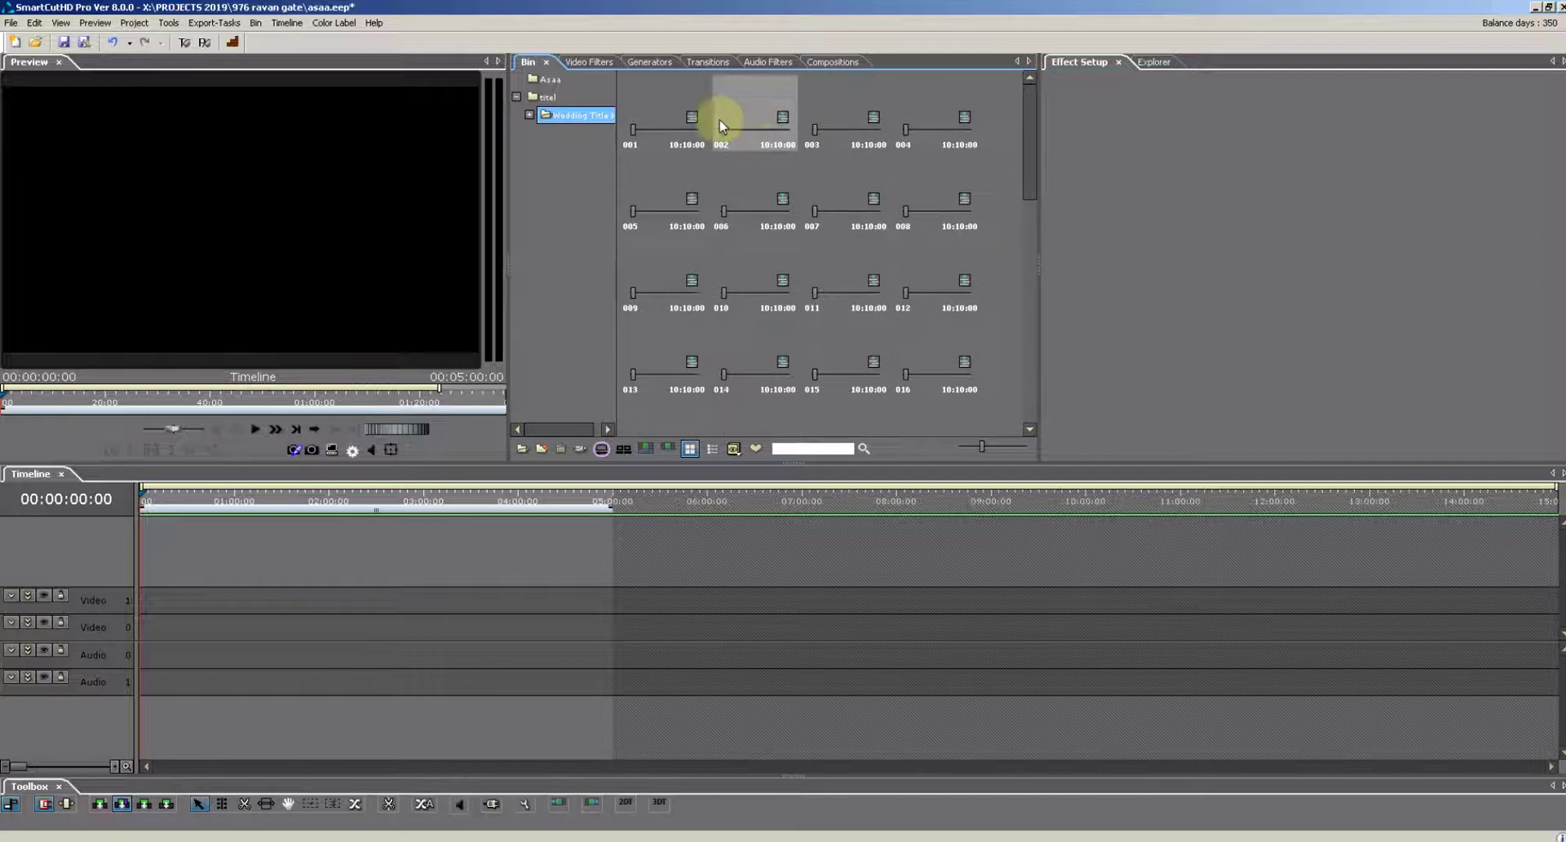
Open title clip 001 in its own timeline and move the playhead to 00:00:04:14.
double_click(664, 97)
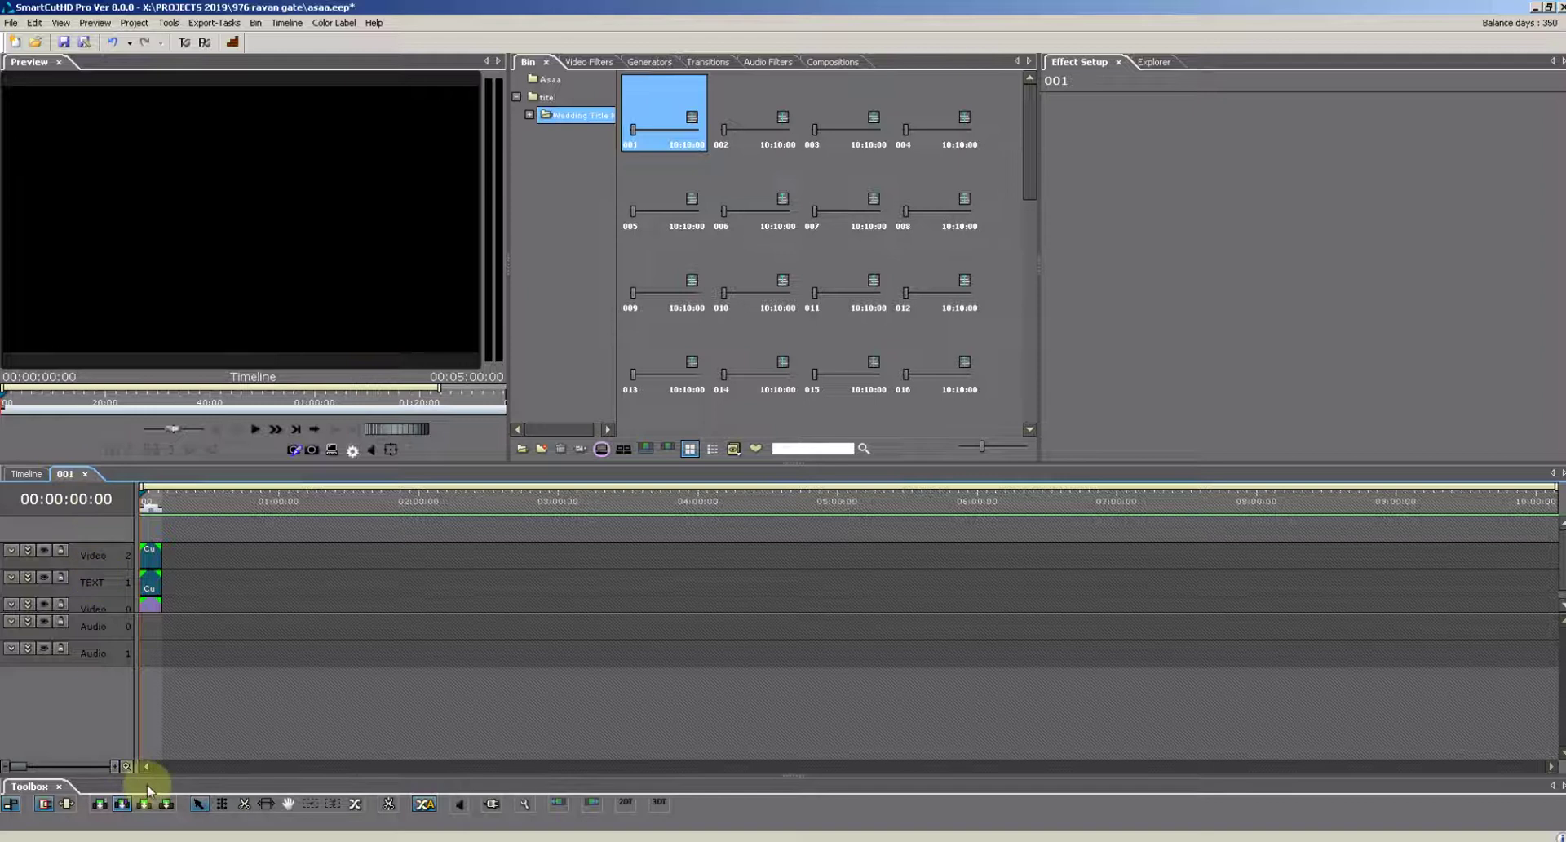
drag(18, 766, 52, 765)
click(166, 503)
drag(169, 505, 542, 499)
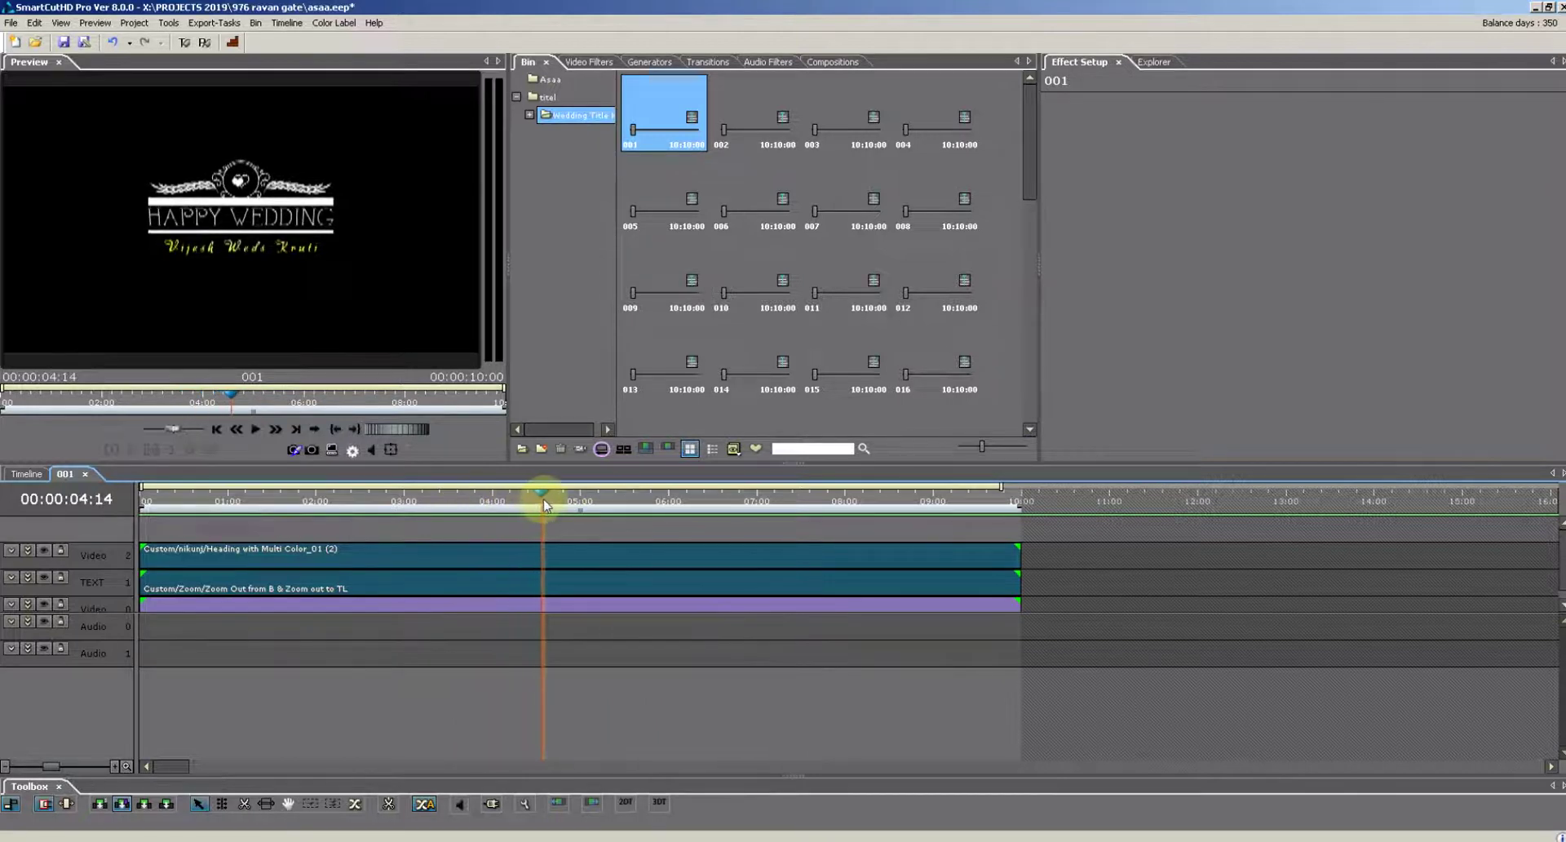
Inspect the text of the heading title on the Video 2 track and close its editor unchanged.
click(540, 553)
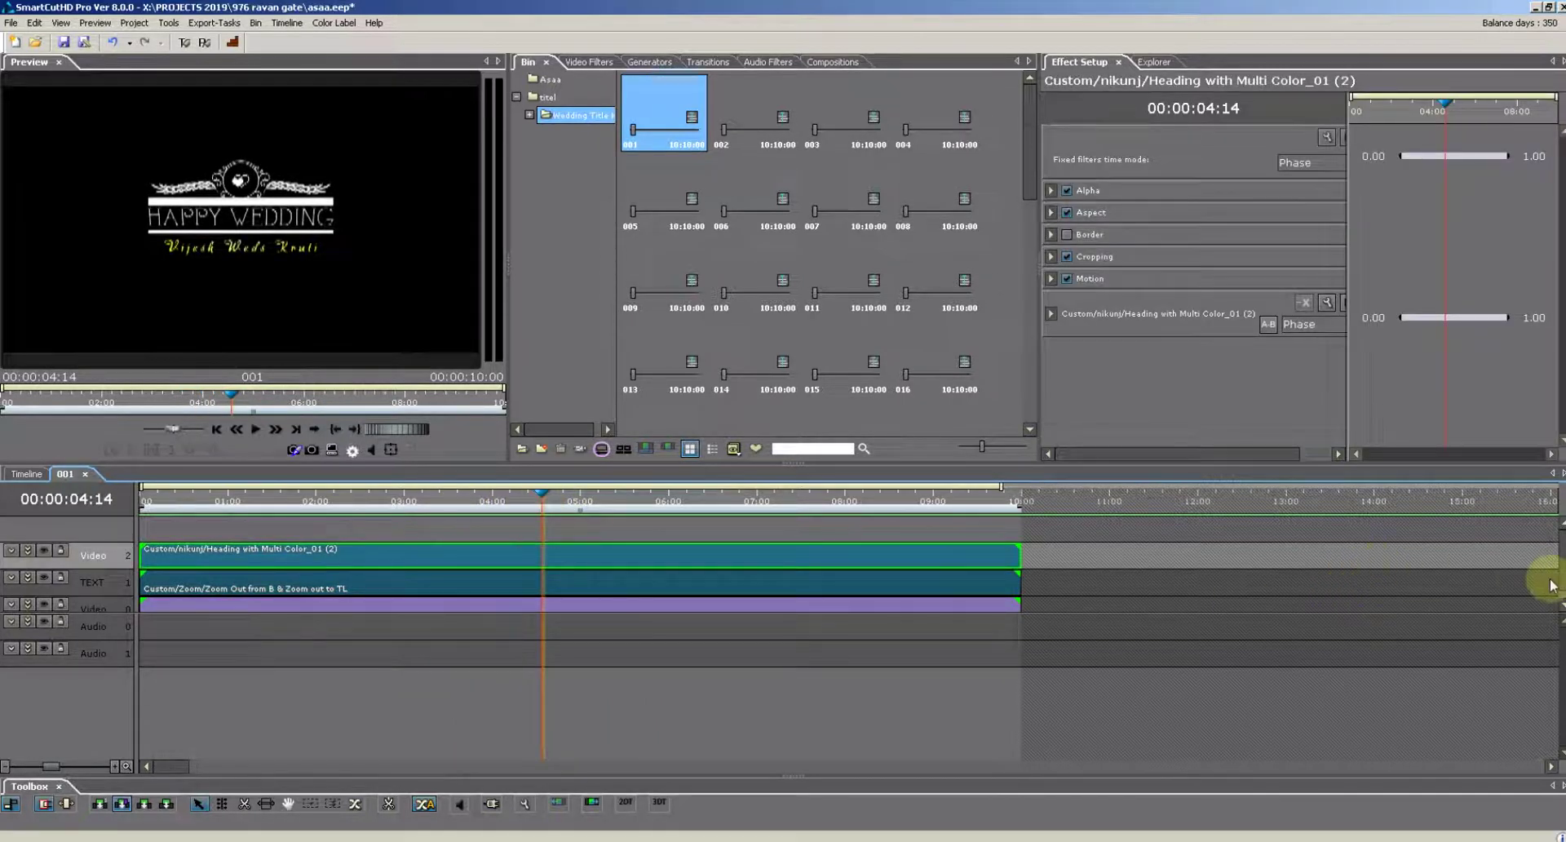
scroll(1559, 575, down, 1)
double_click(521, 543)
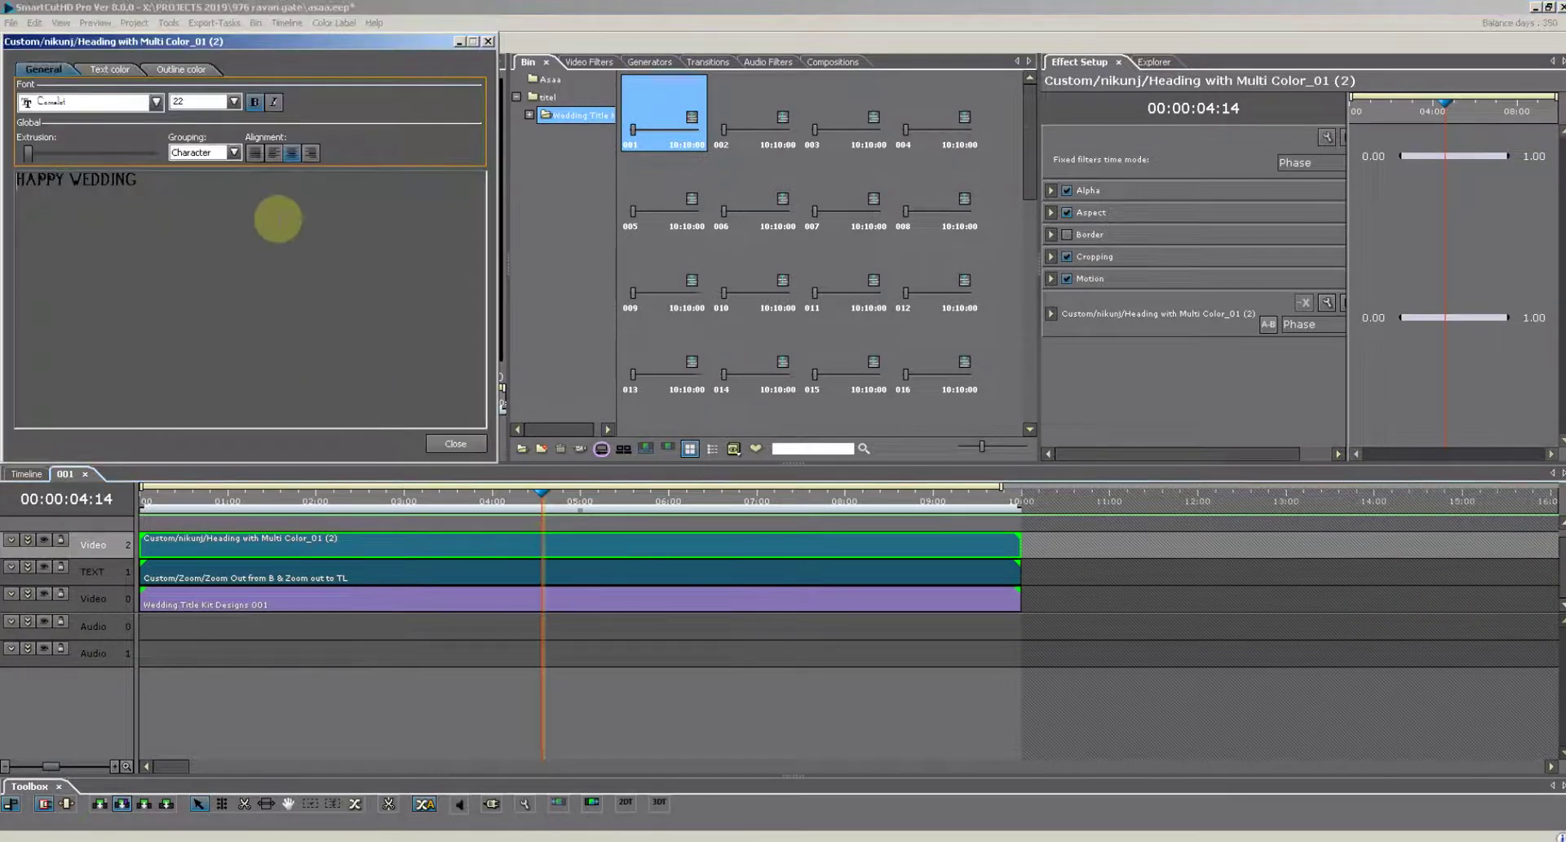
click(466, 443)
Replace the groom's name in the title clip on the TEXT track and close its text editor.
double_click(559, 571)
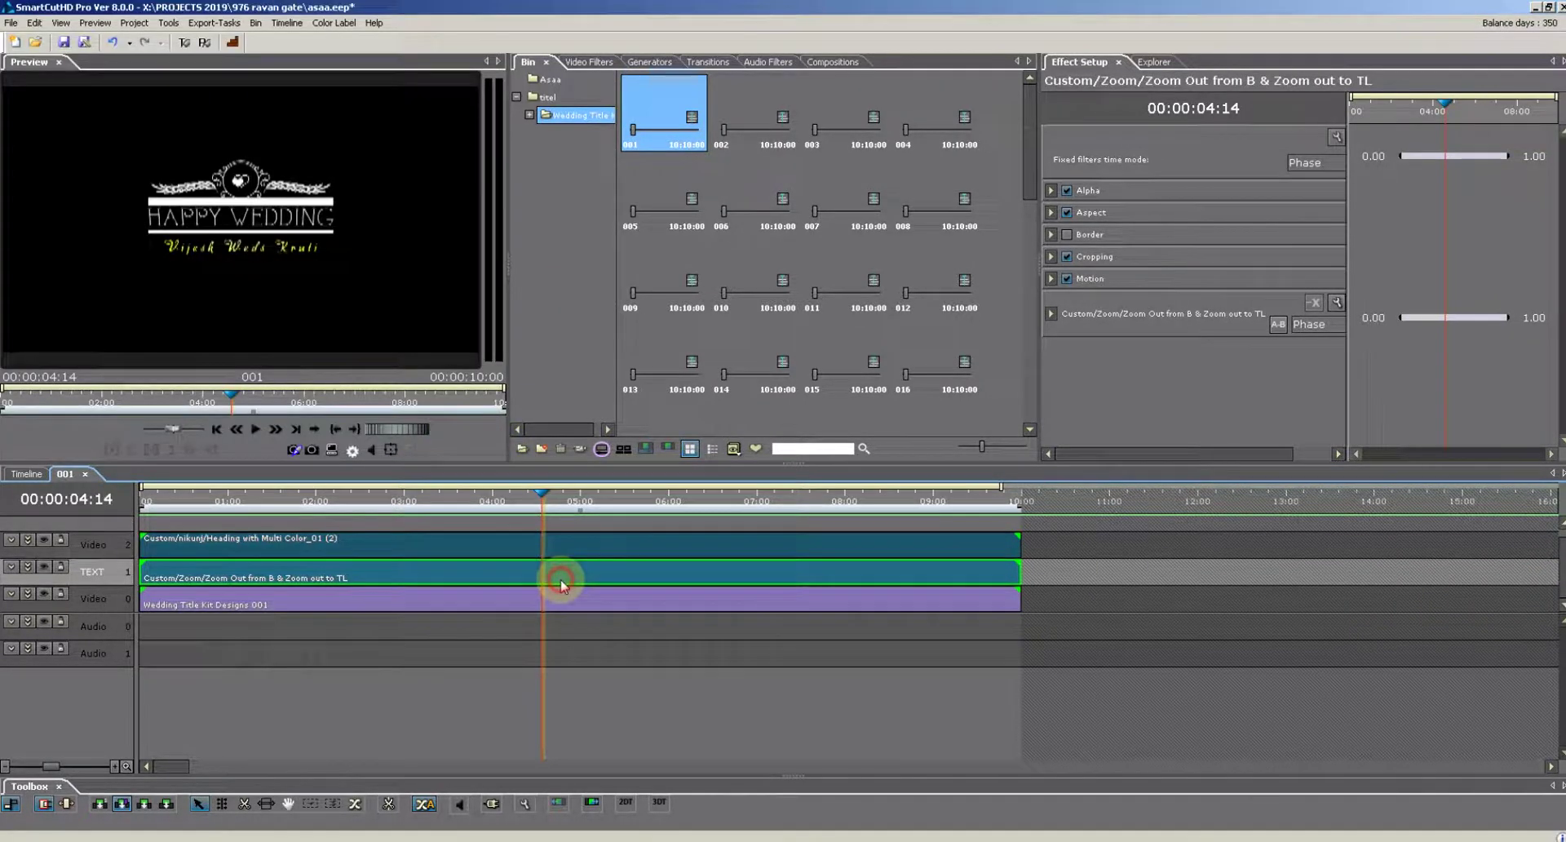
drag(235, 46, 756, 229)
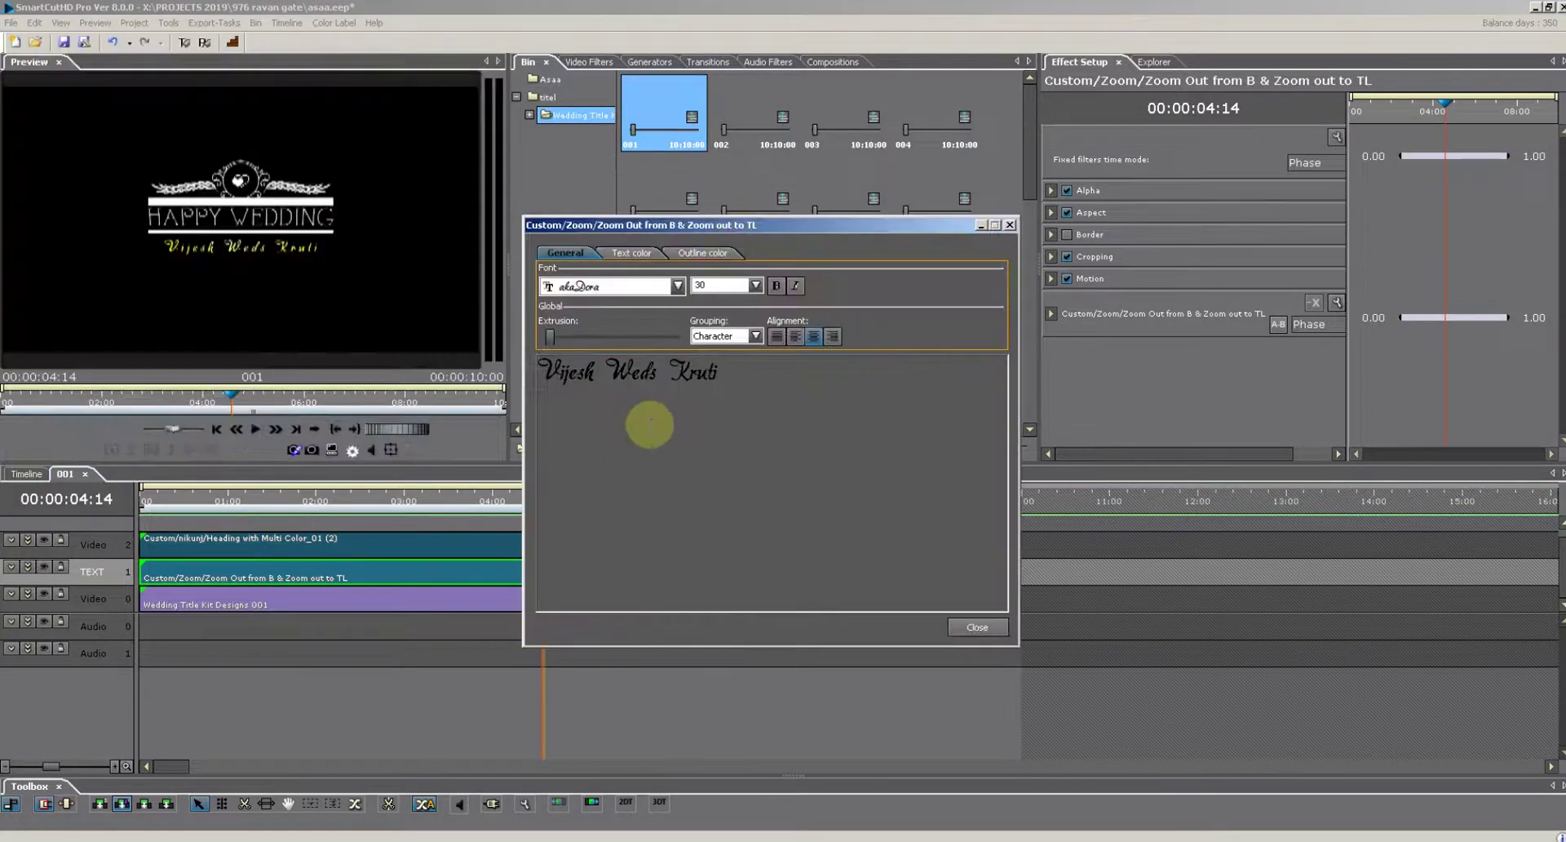
double_click(588, 374)
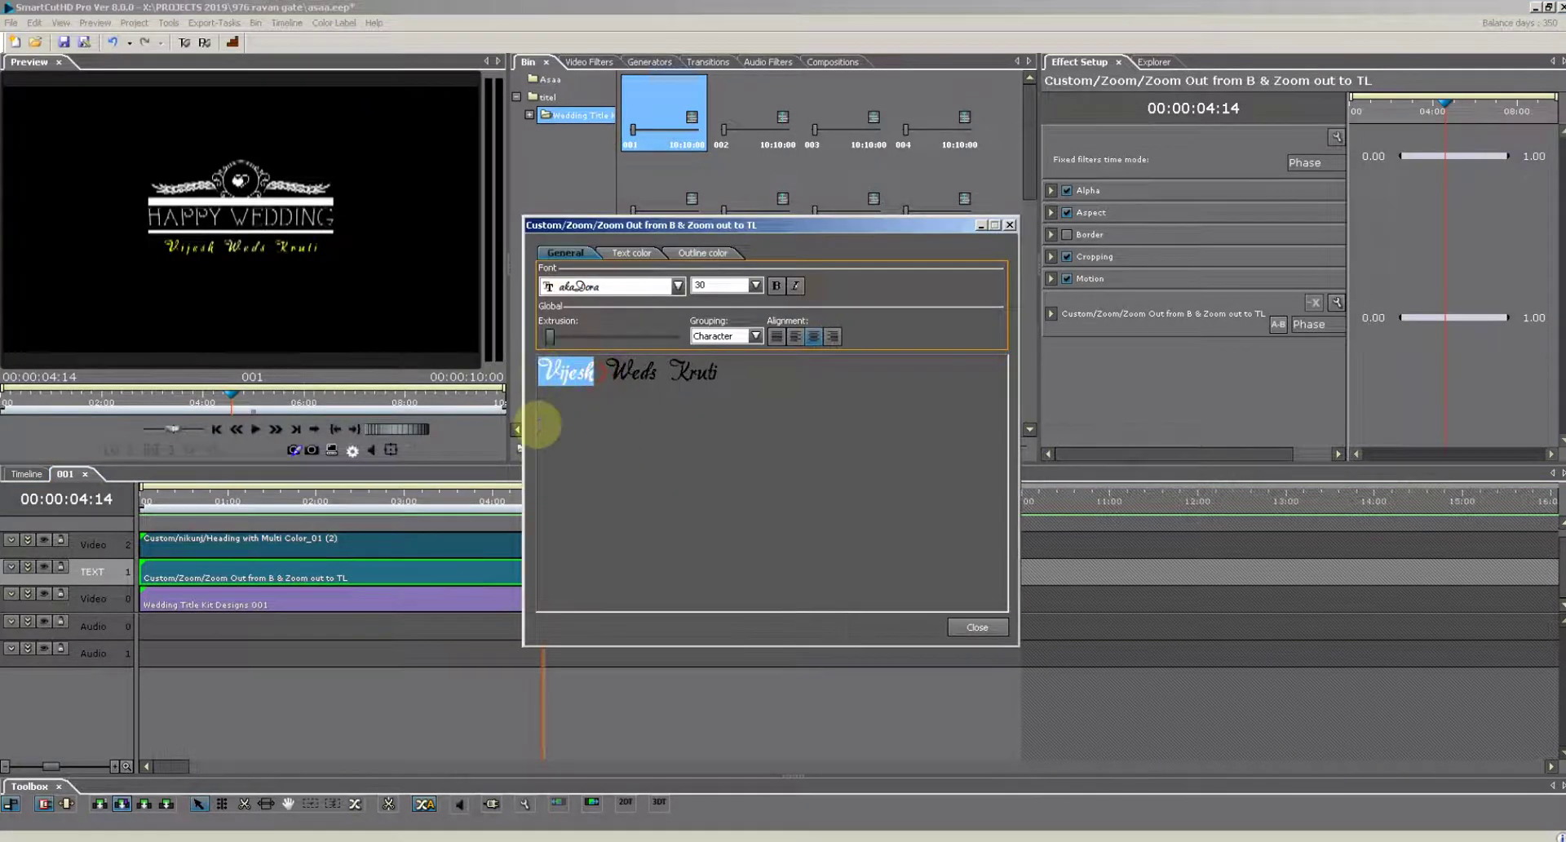
text(rakesh)
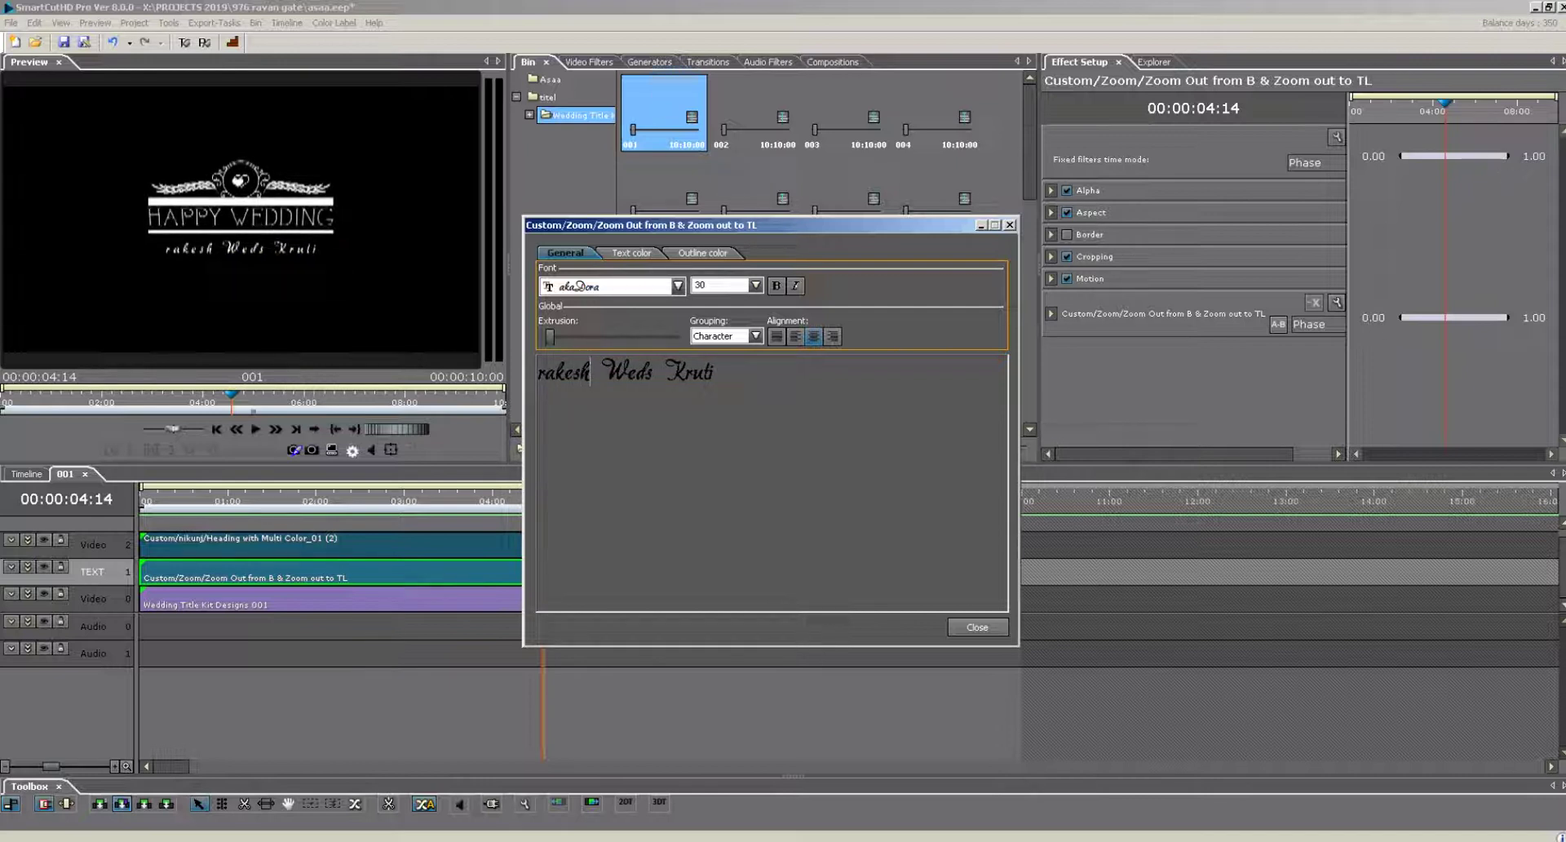
click(976, 628)
Scrub through the edited title to 00:00:05:18 to check the new name and close the 001 timeline.
drag(332, 500, 499, 500)
drag(274, 485, 648, 535)
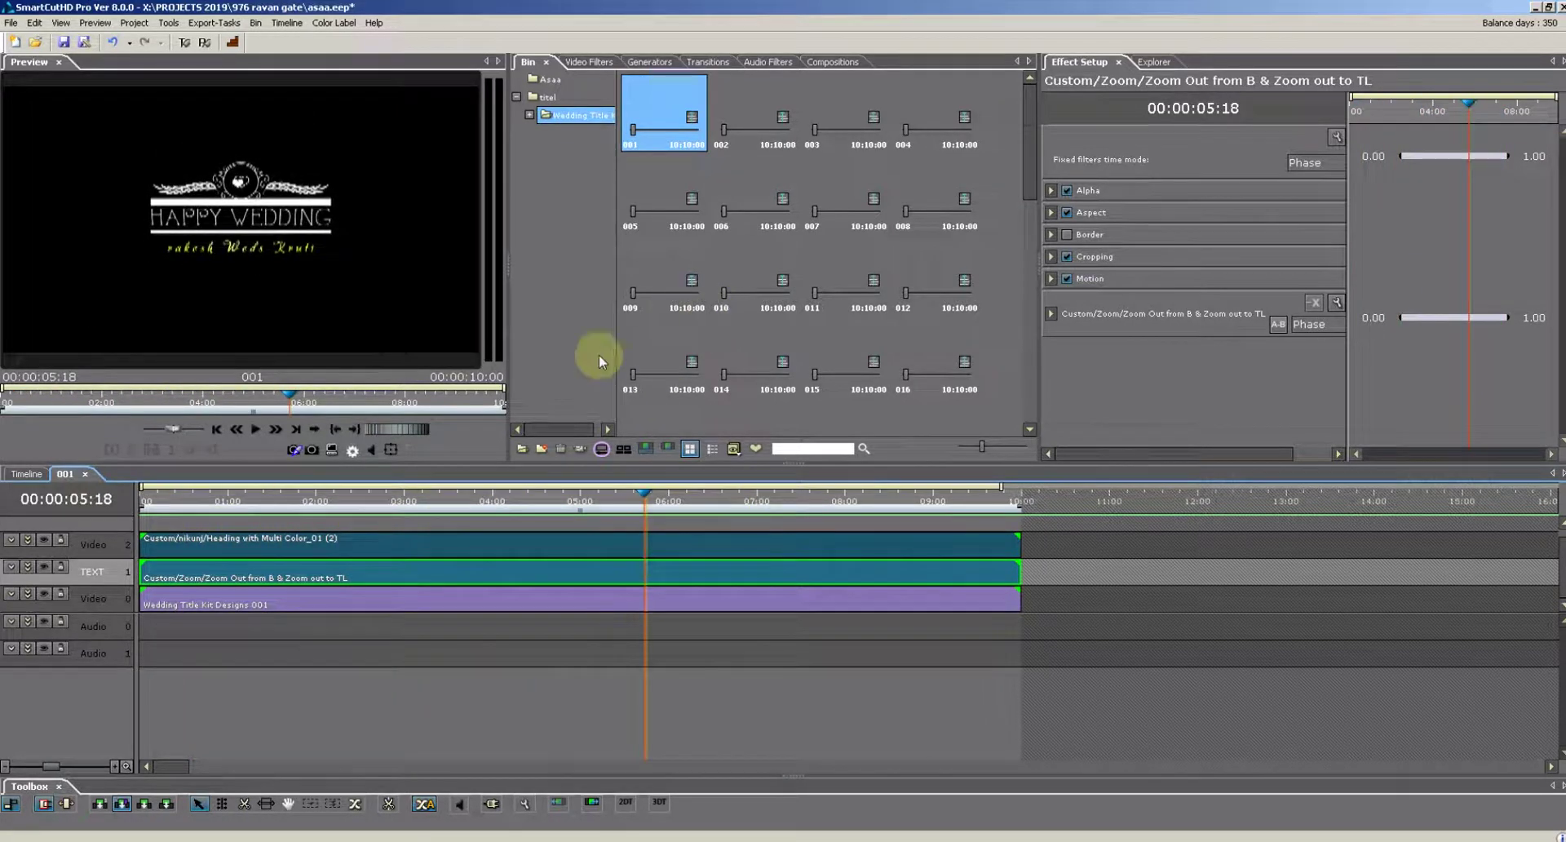
click(85, 473)
Open title clip 012 in its own timeline and move the playhead to 00:00:06:01.
double_click(934, 279)
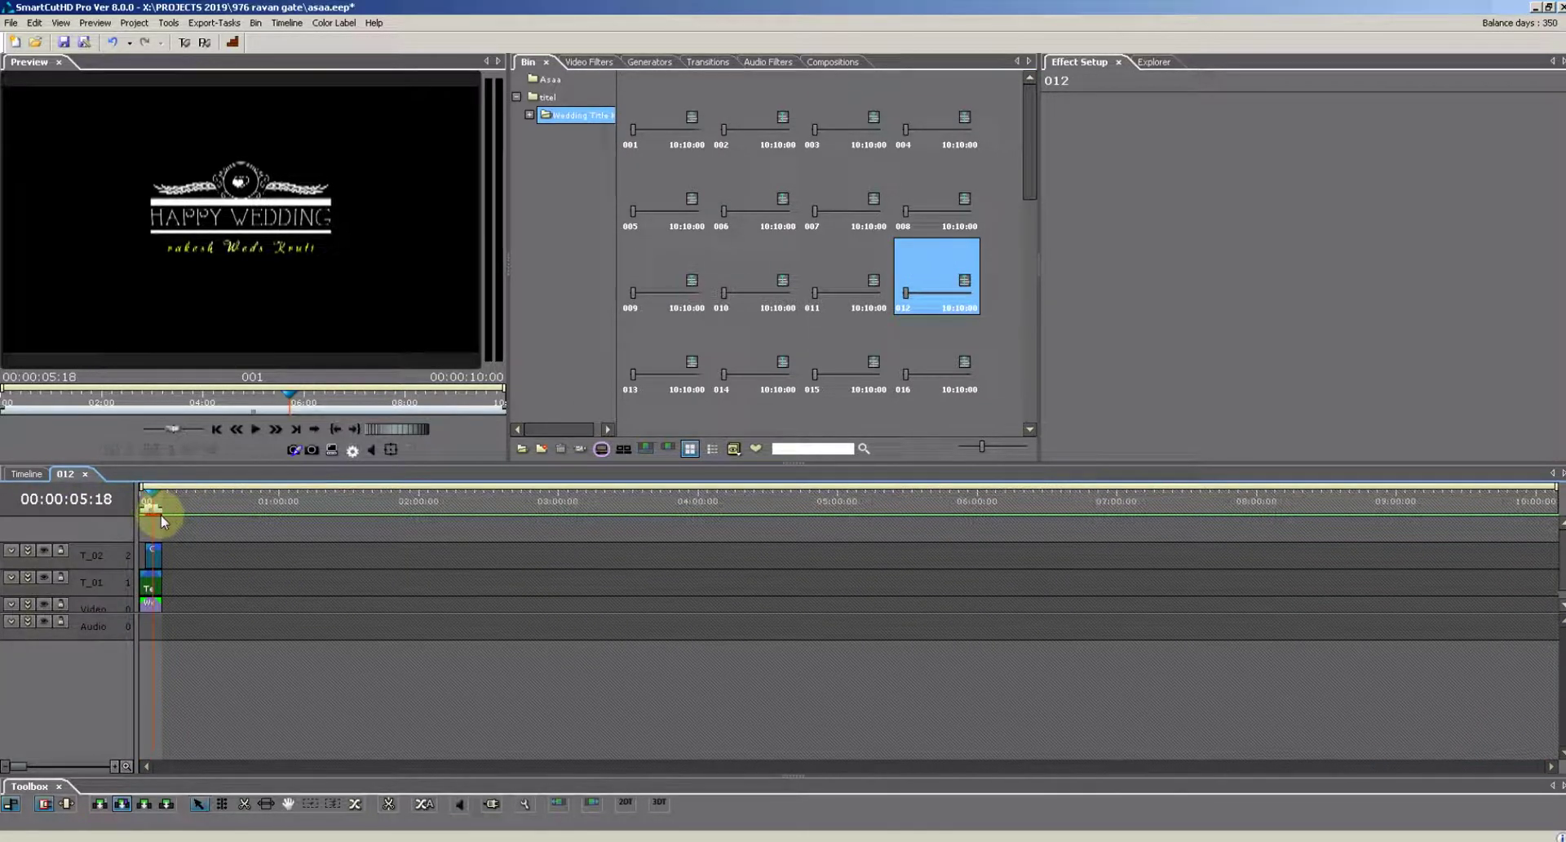
drag(24, 764, 47, 765)
drag(194, 775, 108, 741)
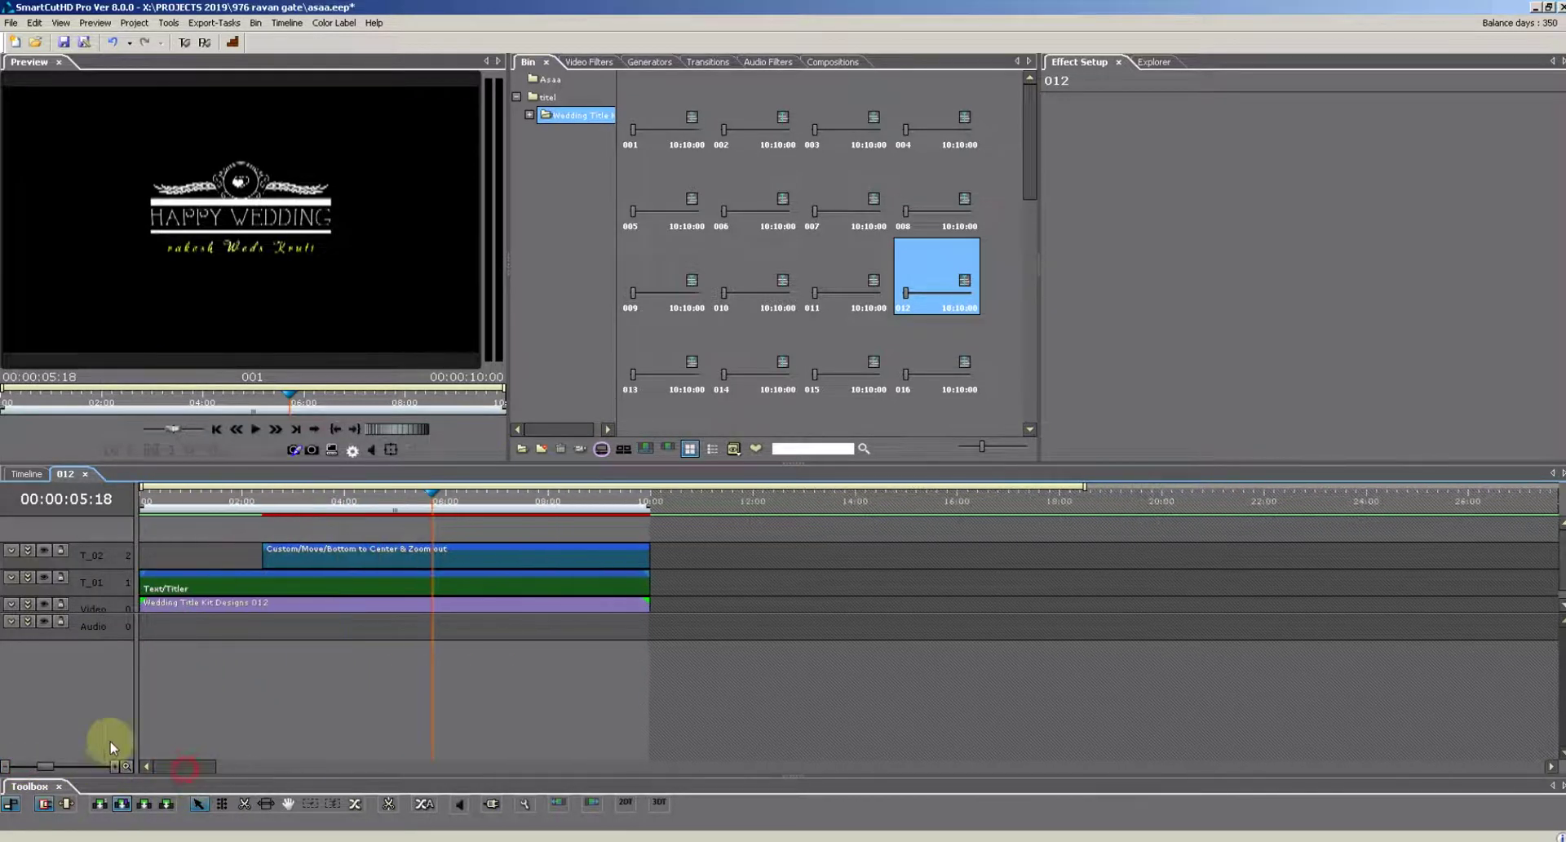
click(163, 510)
drag(166, 510, 448, 551)
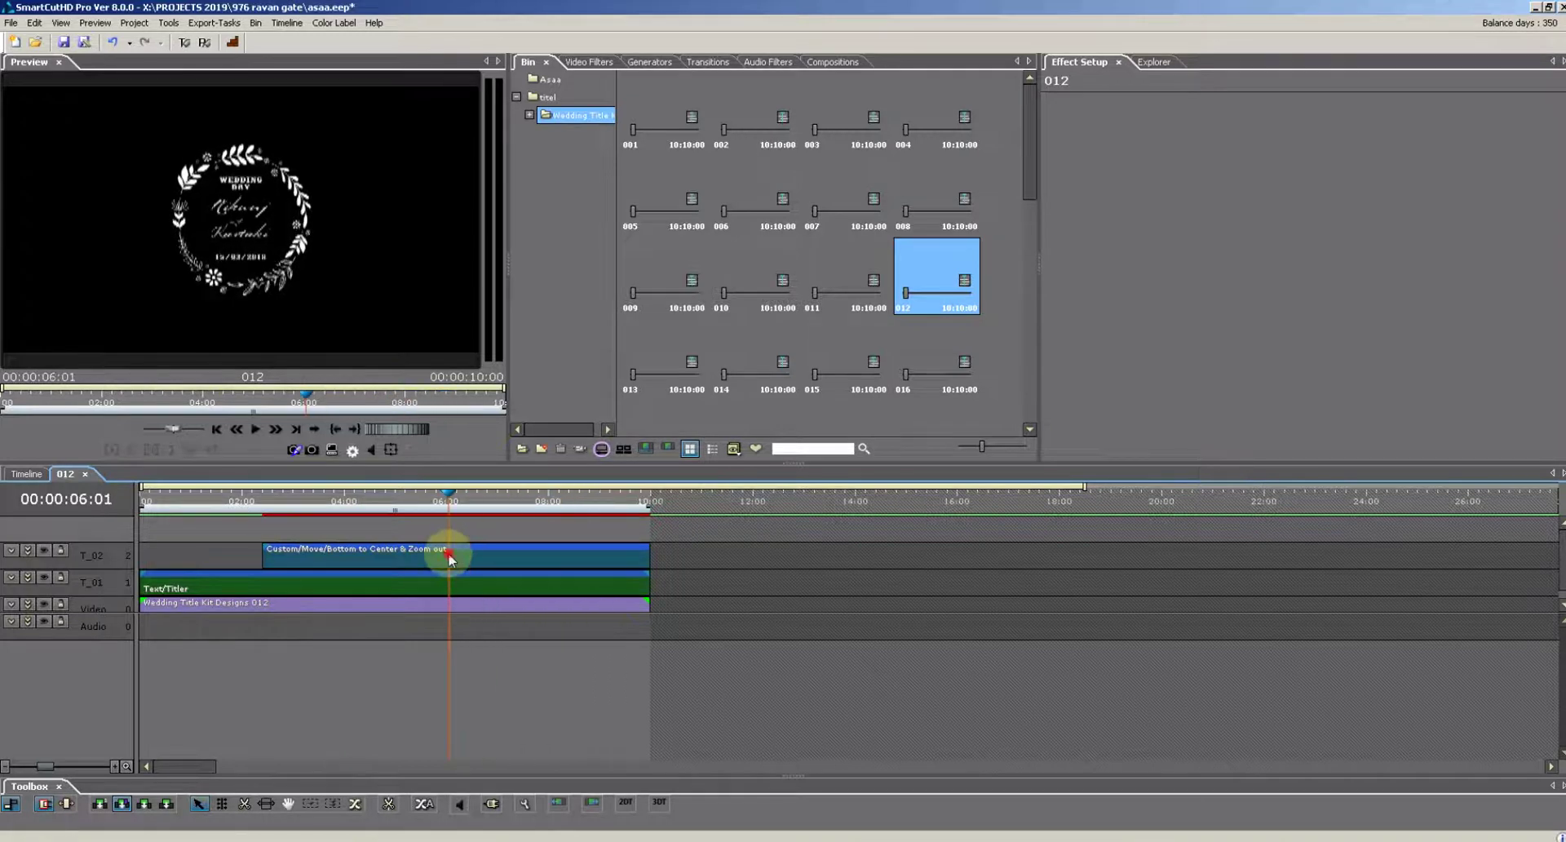
Inspect the texts of the T_02 and T_01 title clips, preview up to 00:00:08:15 and close the 012 timeline.
double_click(448, 552)
click(455, 444)
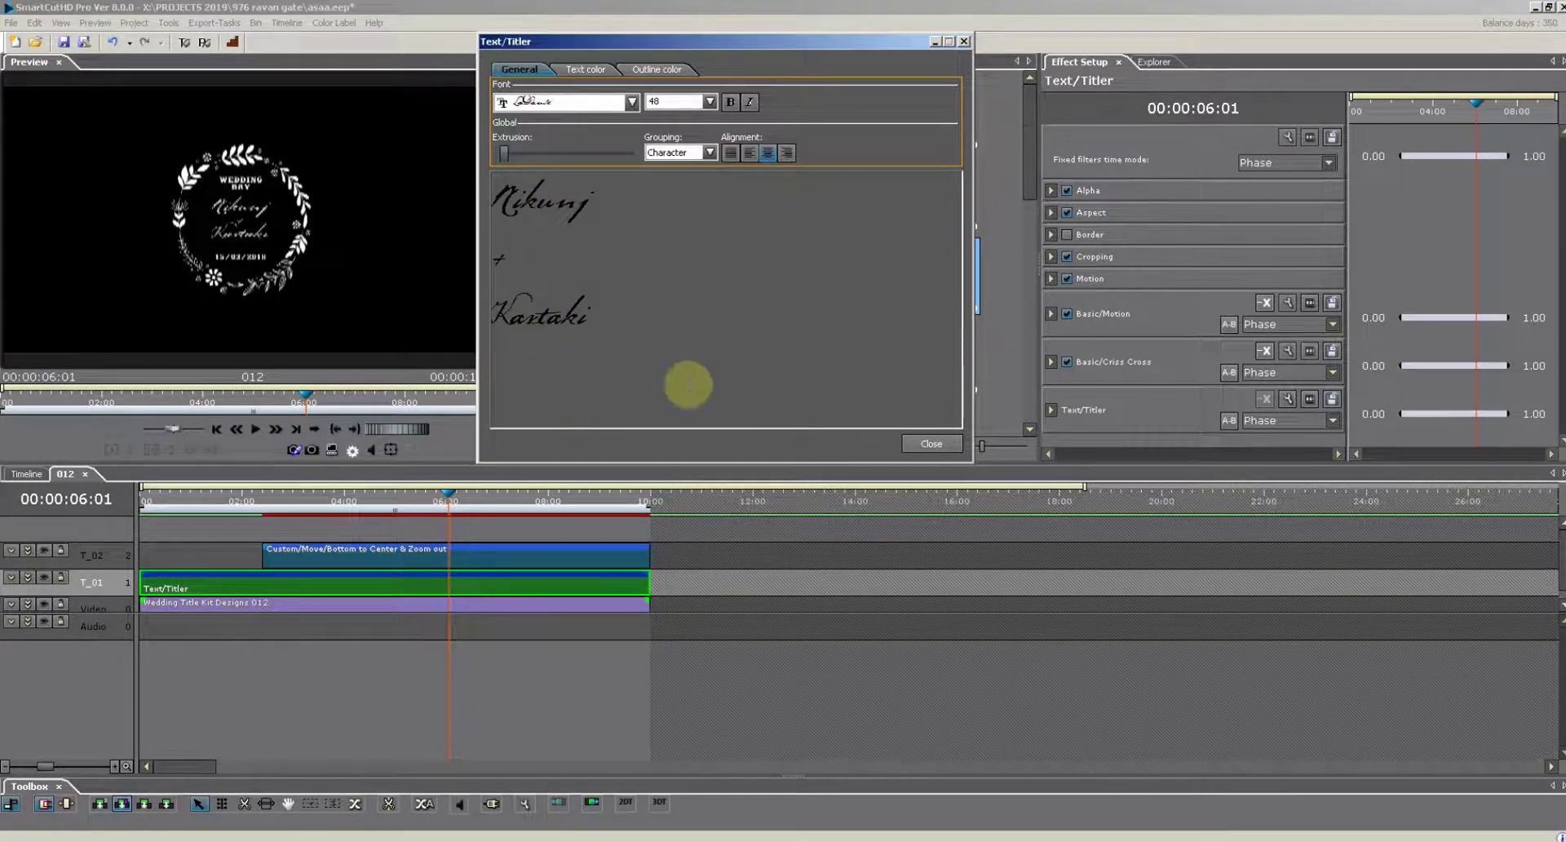
click(952, 446)
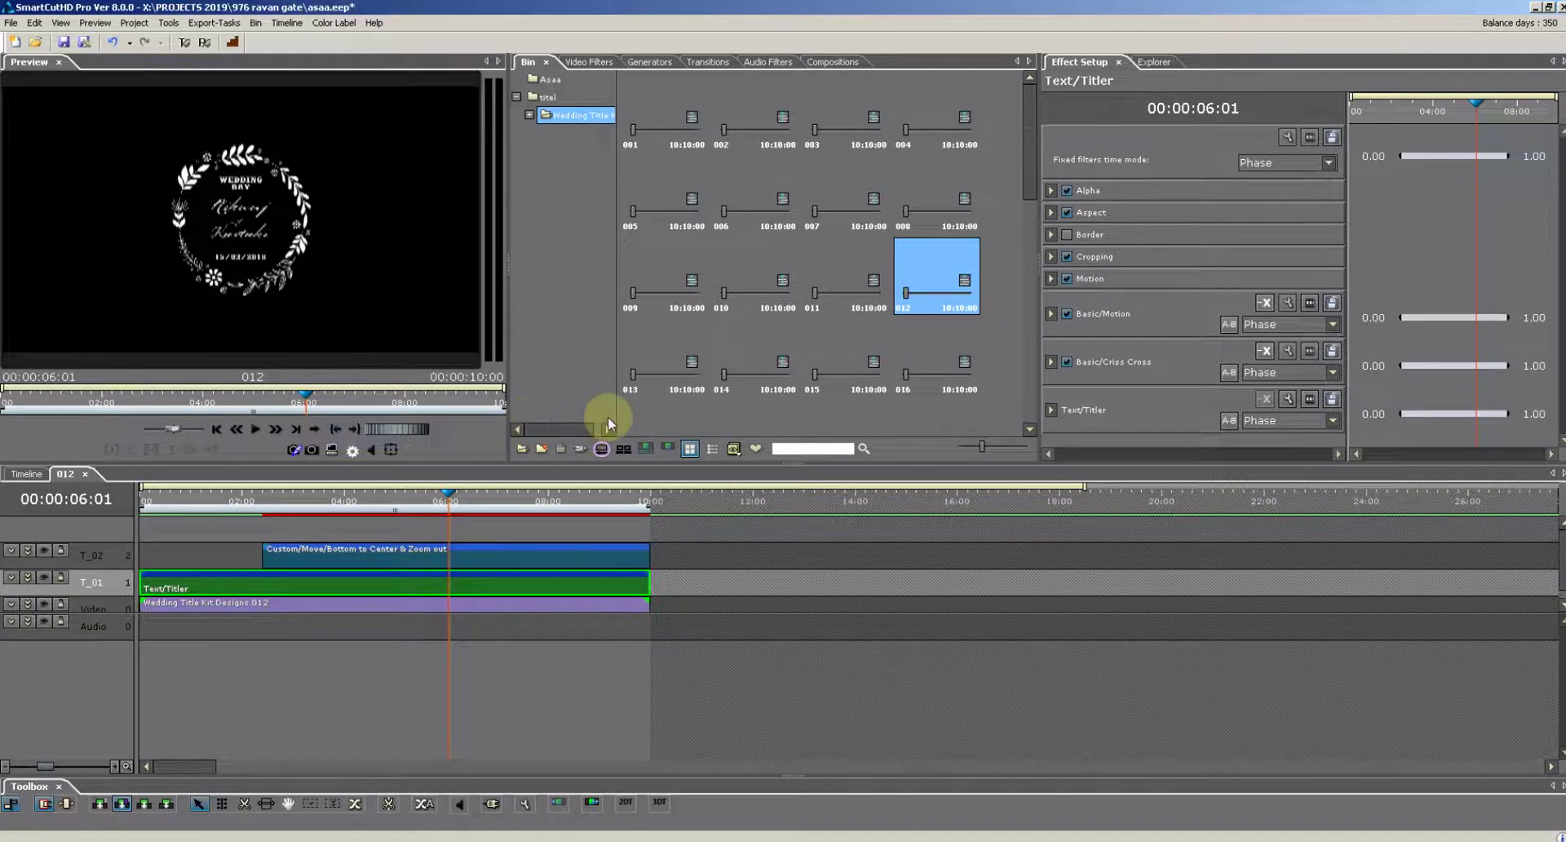
drag(449, 528, 580, 540)
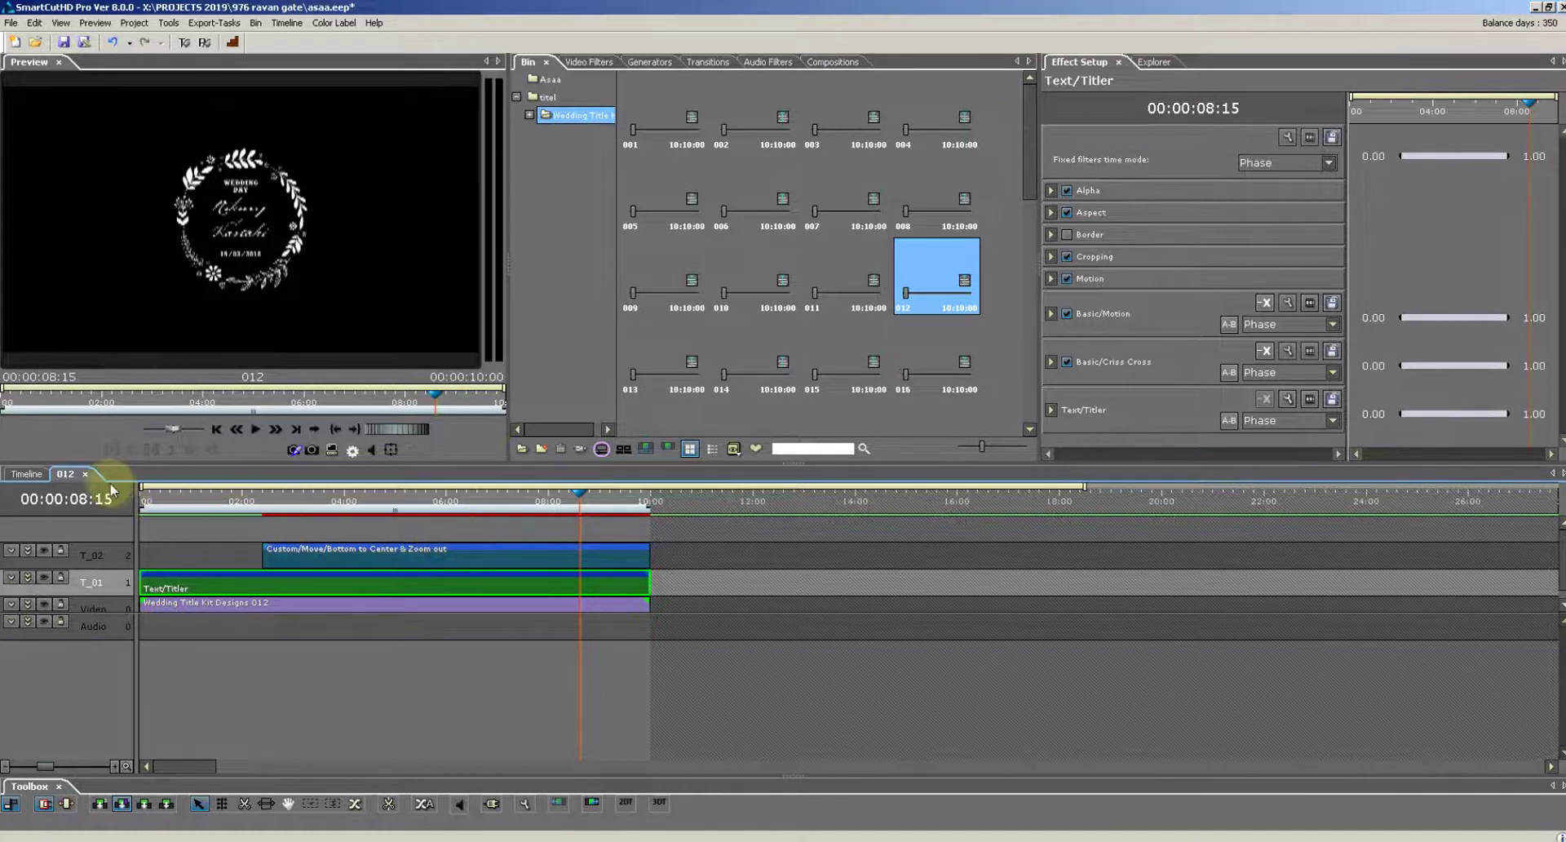
click(85, 473)
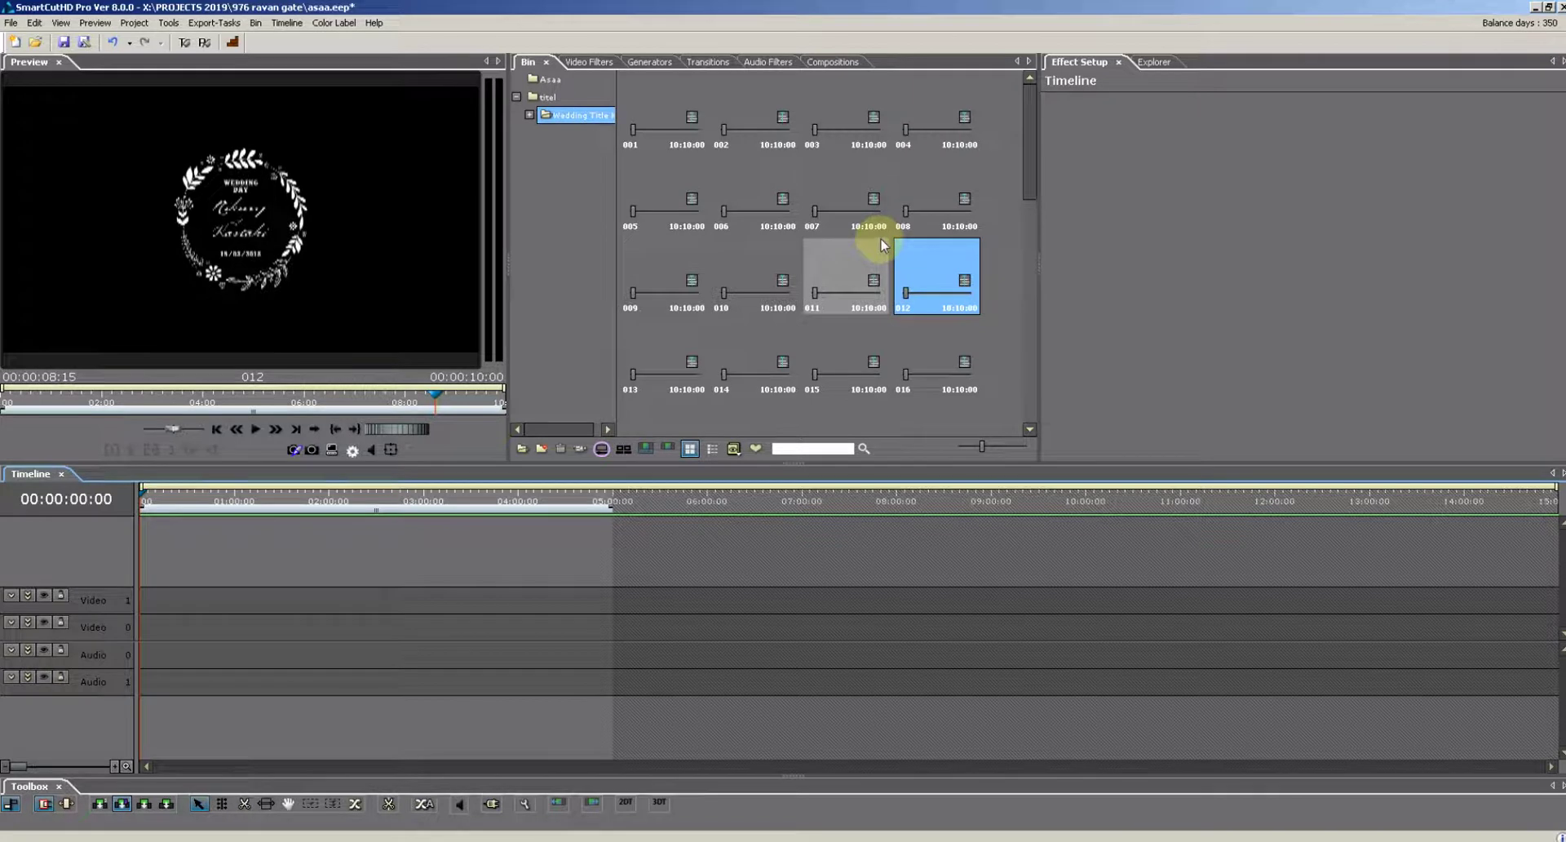
Place clip 012 at the start of the Video 0 track in the main timeline, keeping the current project settings.
drag(926, 274, 147, 628)
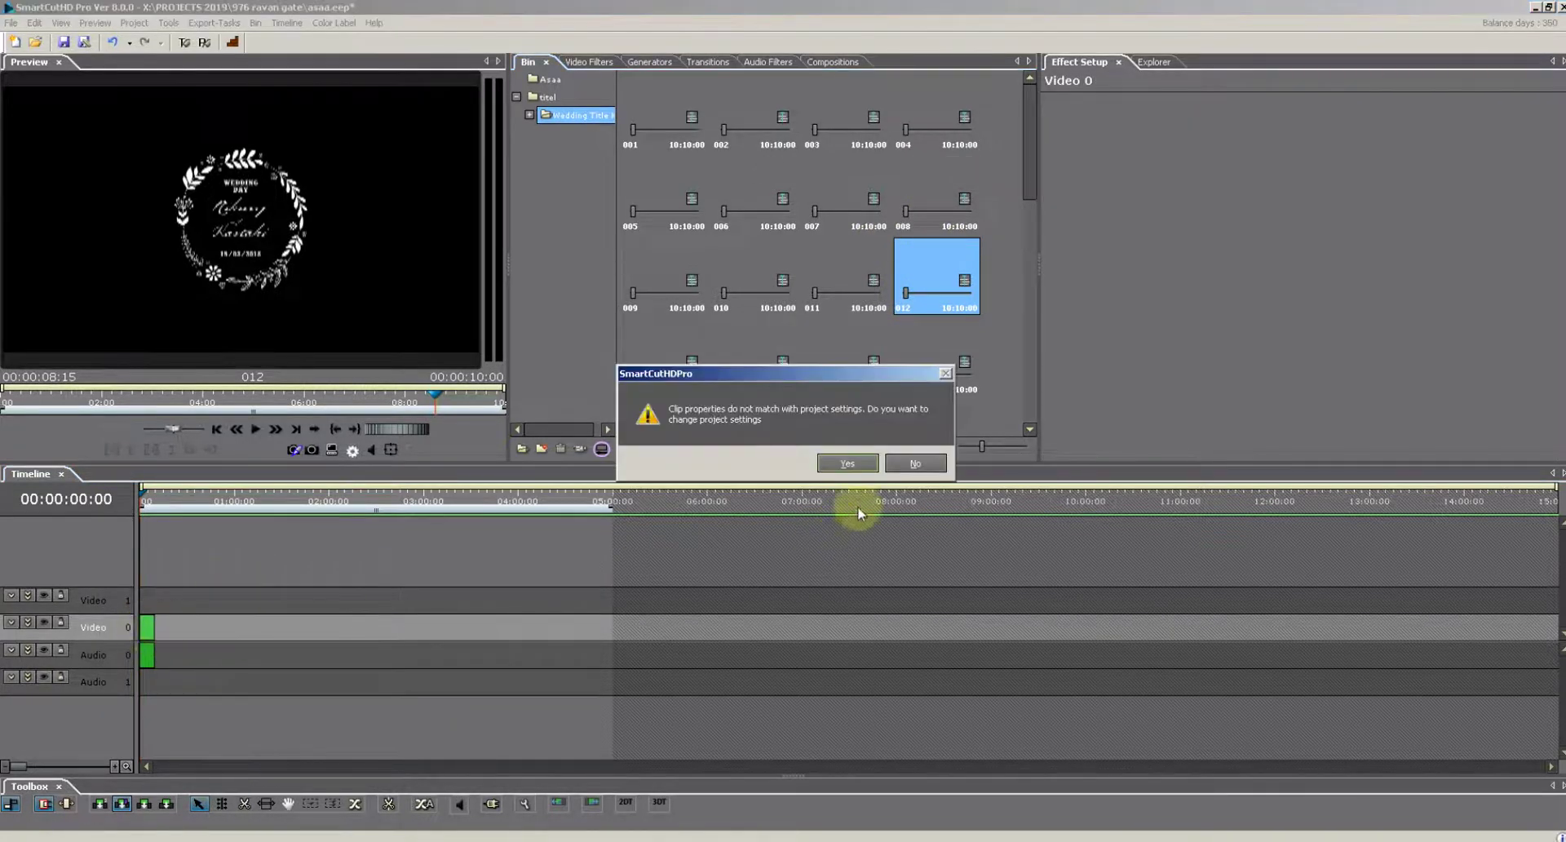
click(915, 463)
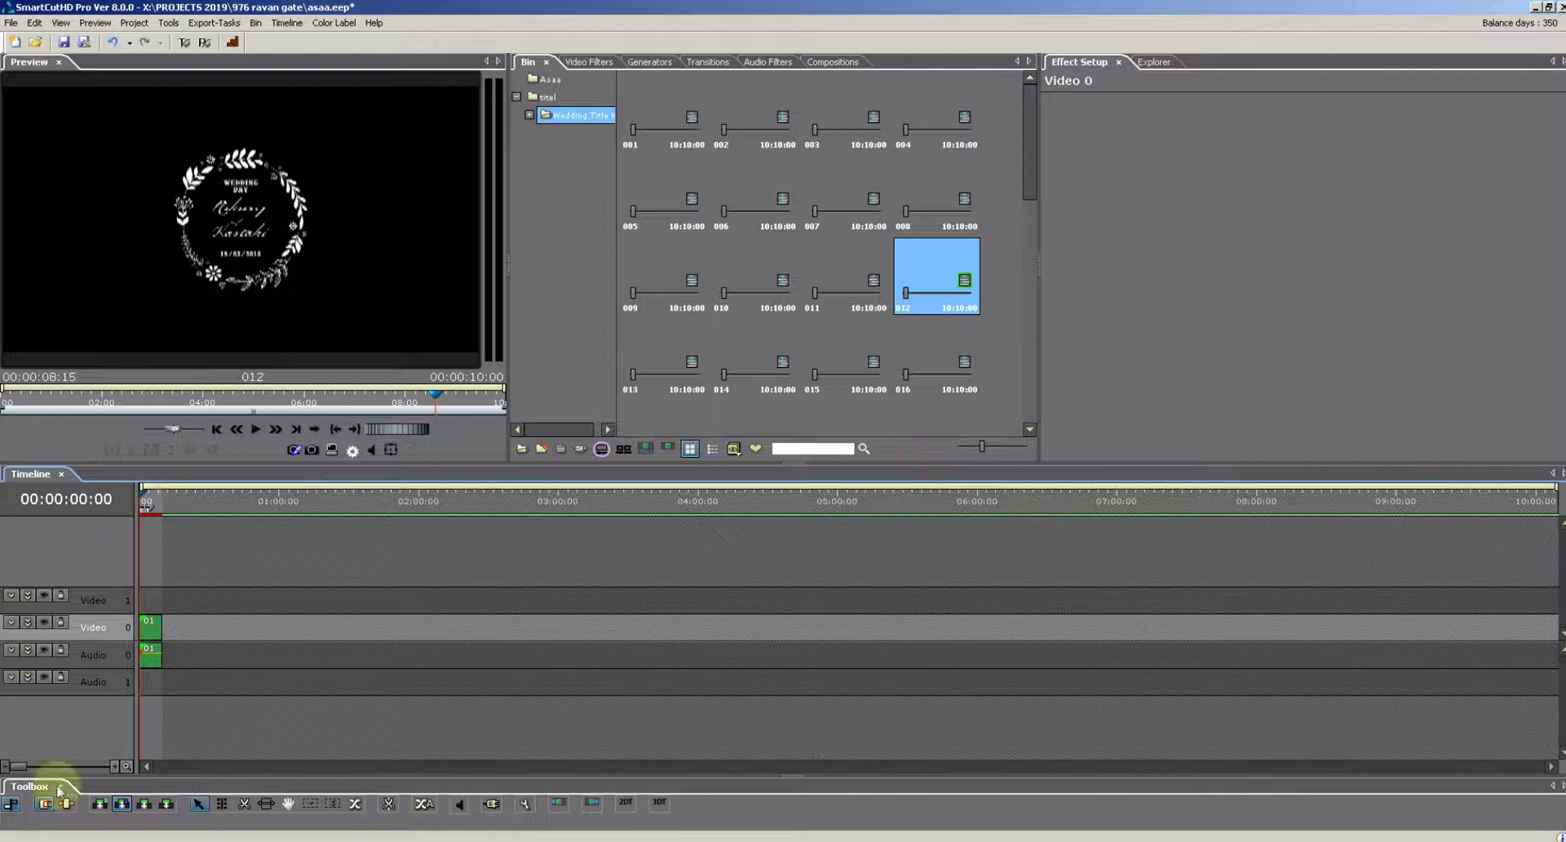
drag(18, 765, 45, 765)
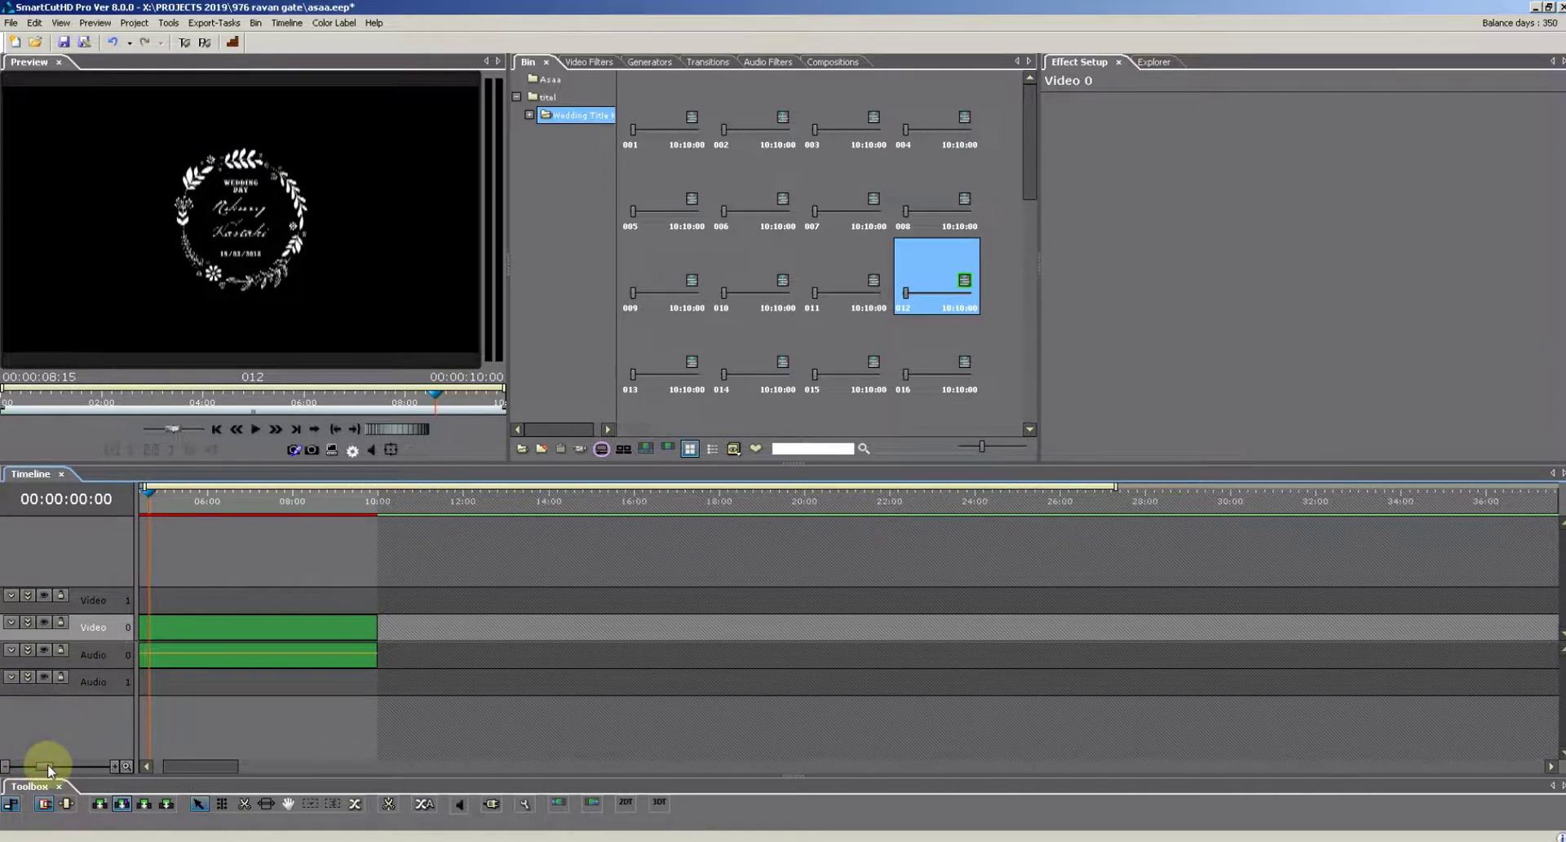
drag(210, 770, 139, 771)
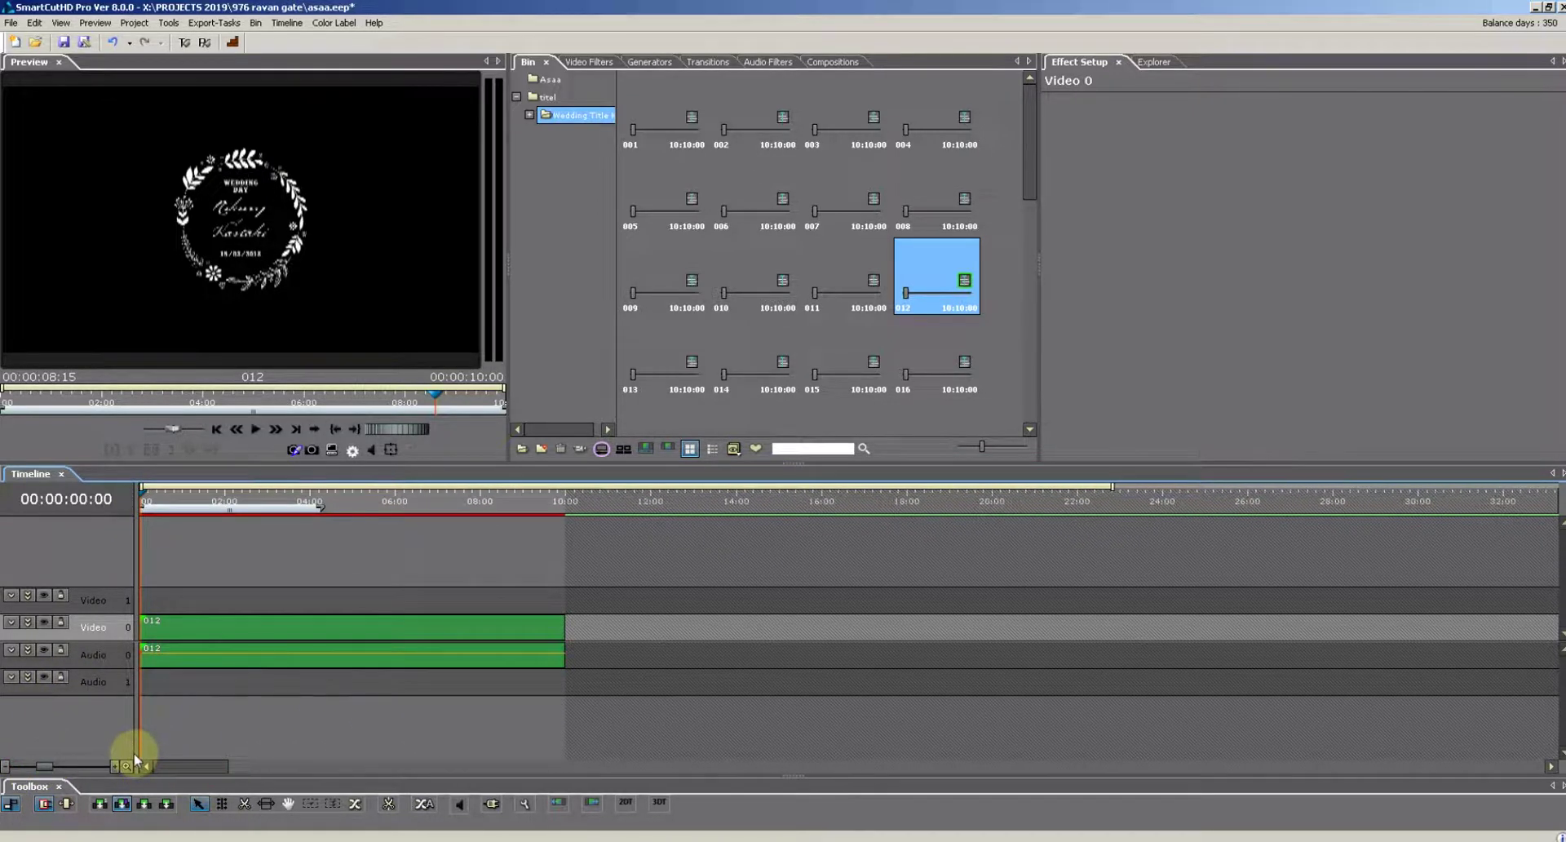
scroll(223, 649, right, 1)
scroll(224, 654, left, 1)
Move the playhead to 00:00:03:17 and open the placed clip 012 in its nested timeline.
drag(147, 507, 513, 552)
click(144, 579)
click(294, 611)
click(300, 628)
double_click(300, 628)
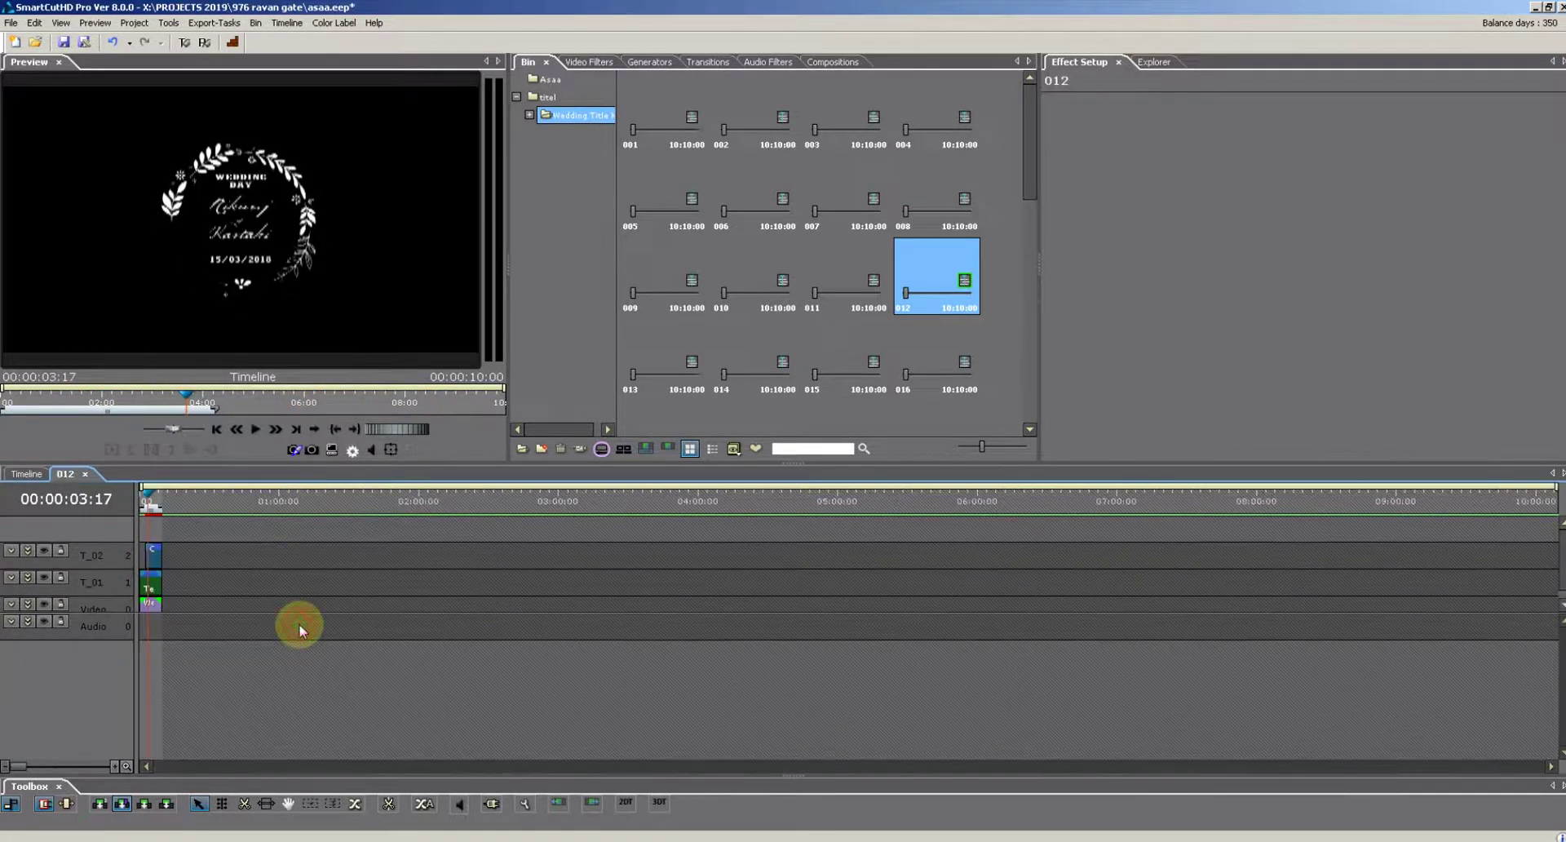
drag(31, 770, 57, 768)
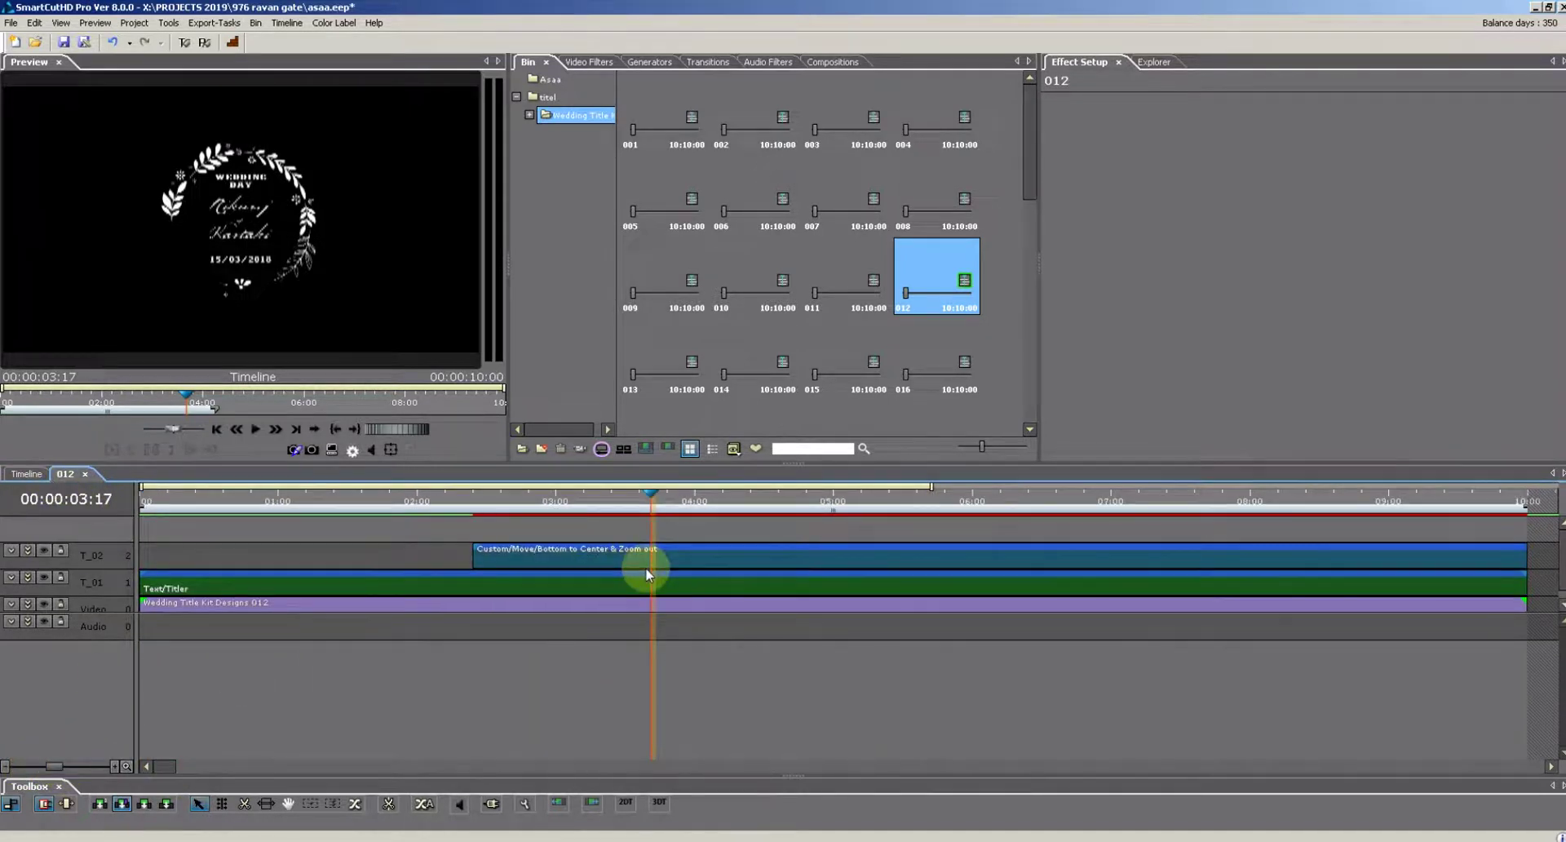
Replace the bride's name in the Text/Titler clip on the T_01 track and close its text editor.
double_click(638, 583)
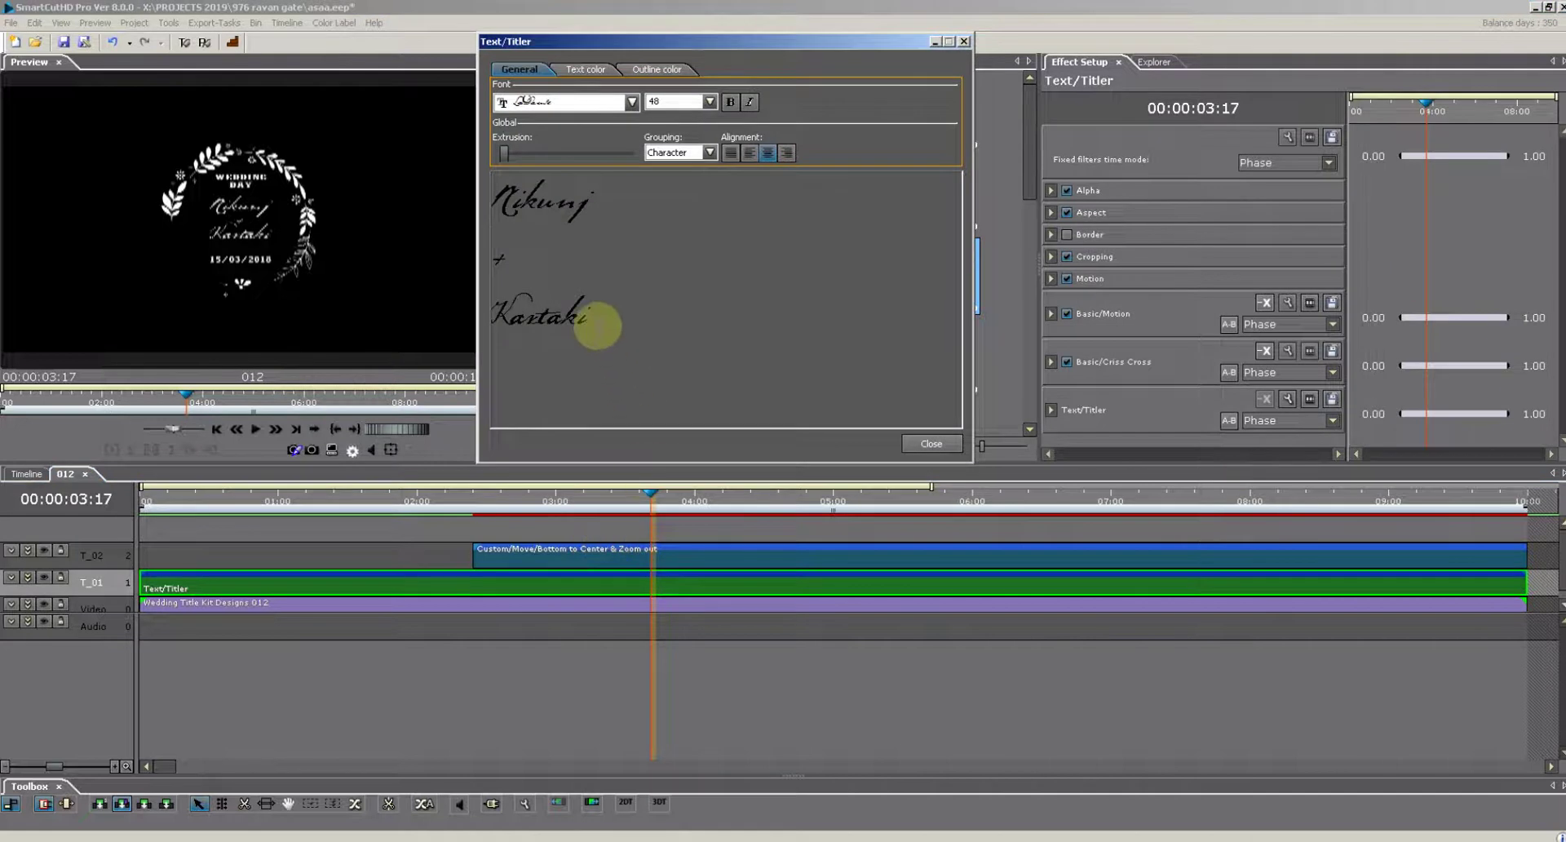
drag(605, 325, 478, 325)
key(Delete)
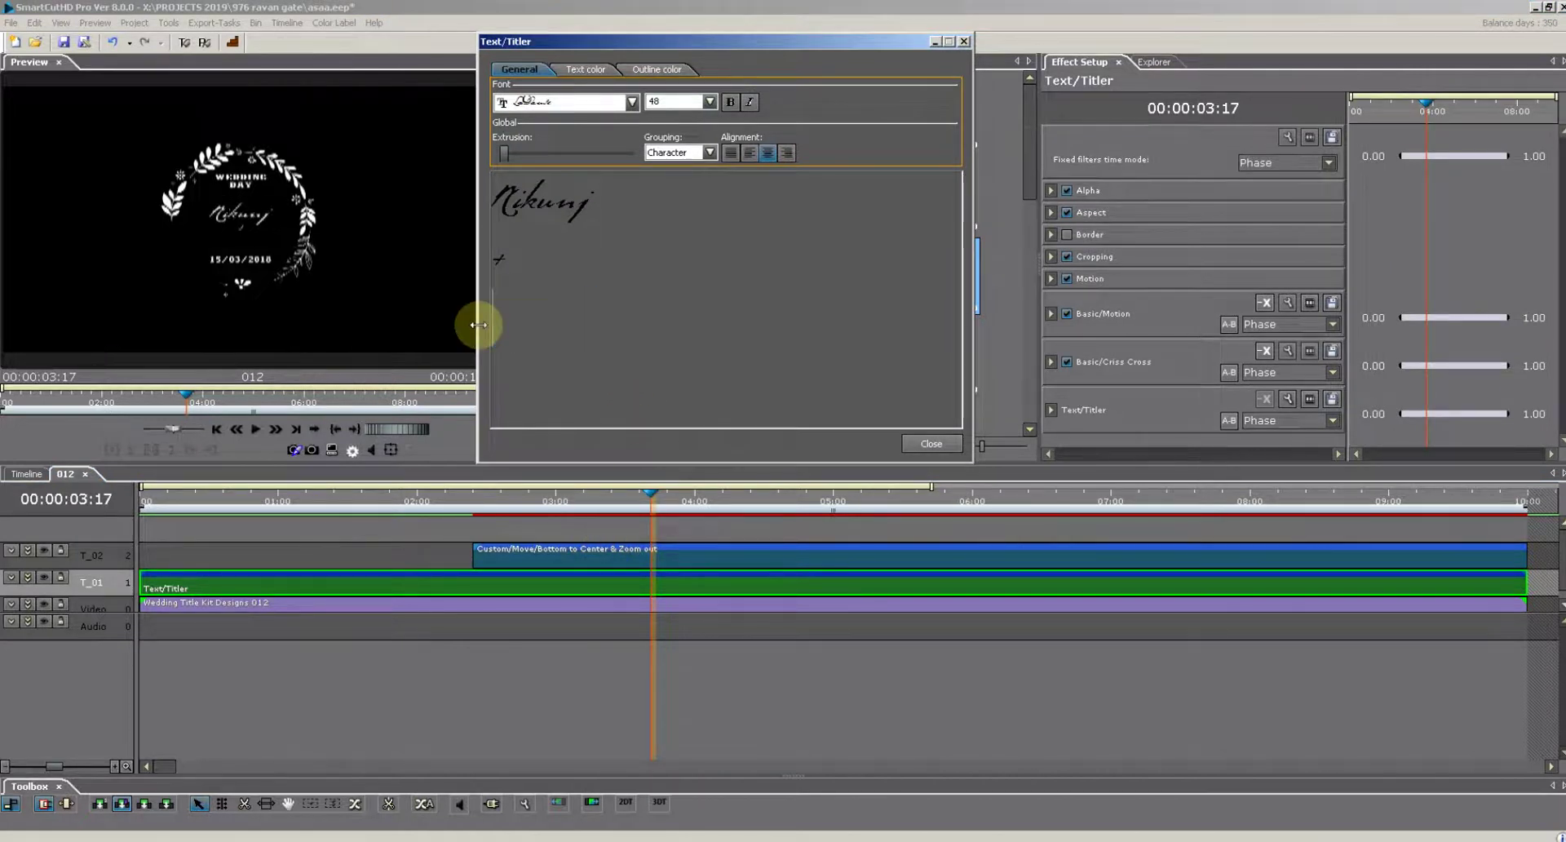
text(R)
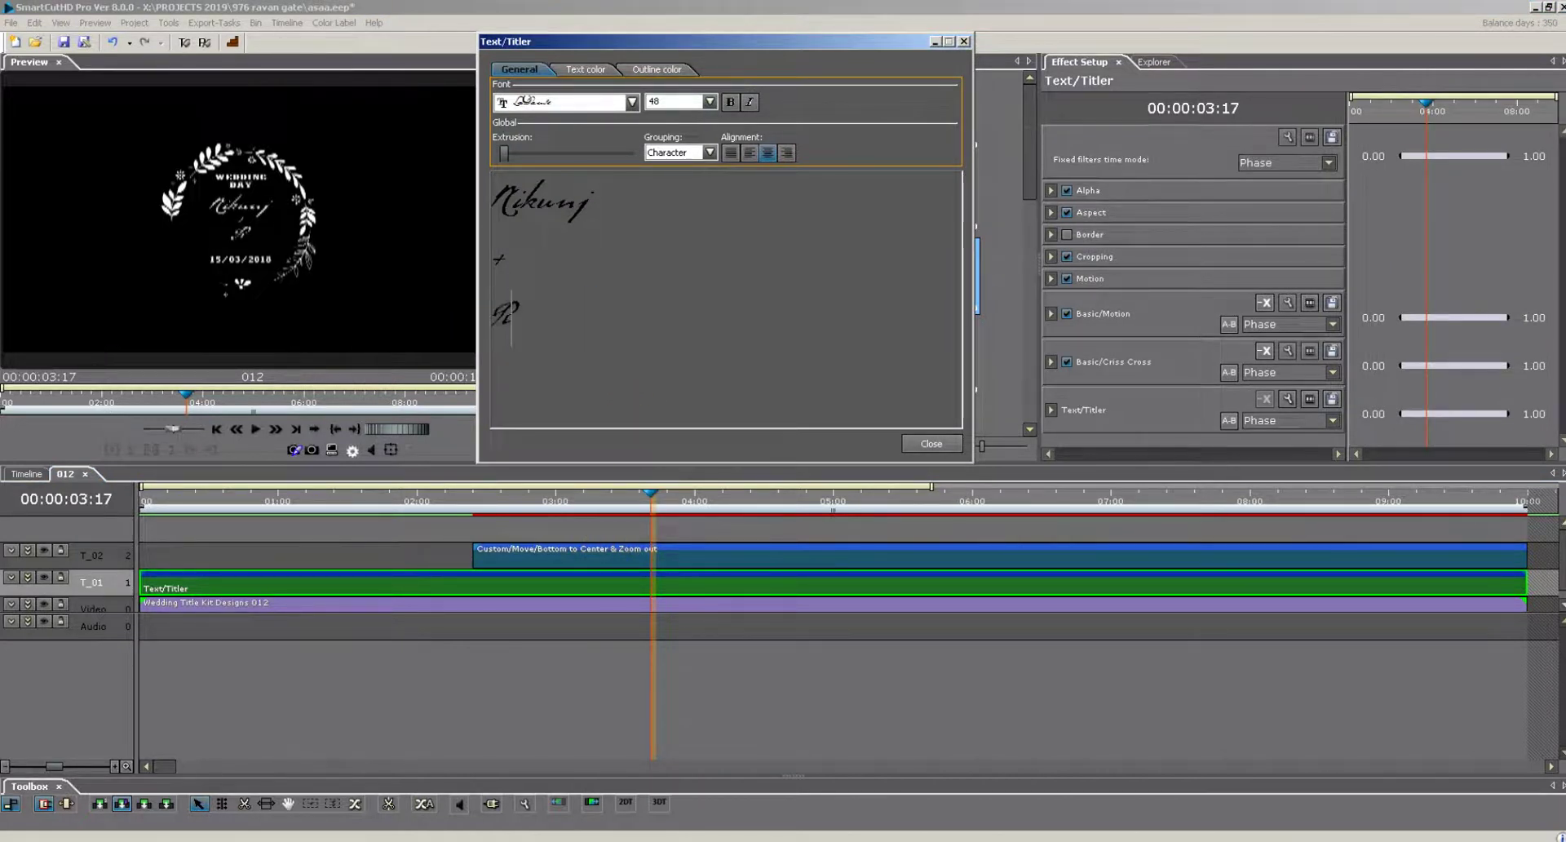
text(achna)
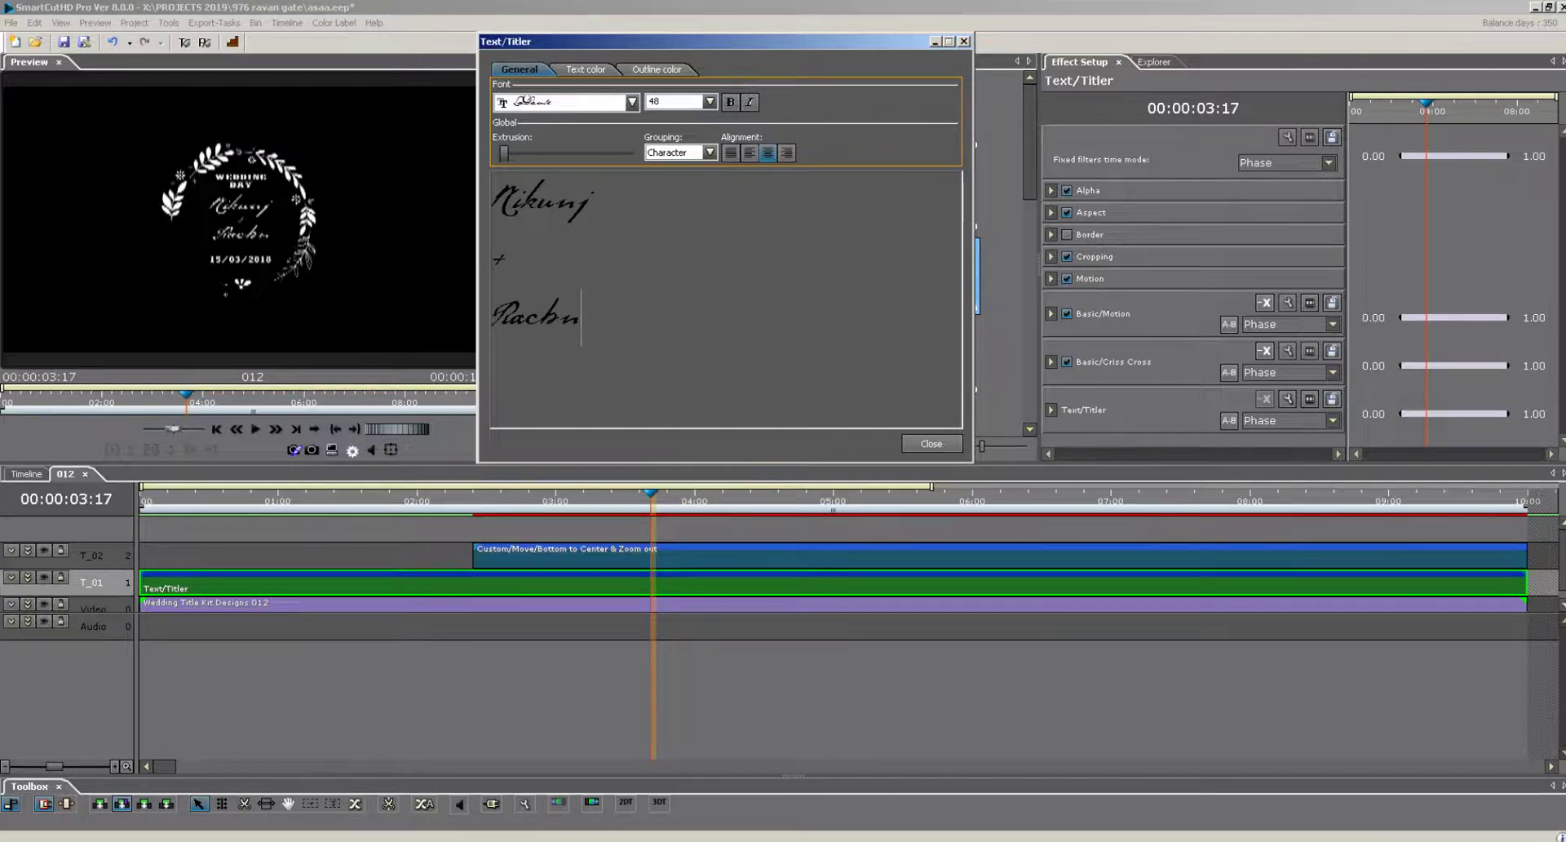
click(914, 446)
Move the playhead to 00:00:03:14 and expand the T_01 and T_02 tracks into their A, FX and B rows.
drag(642, 506, 531, 512)
click(634, 510)
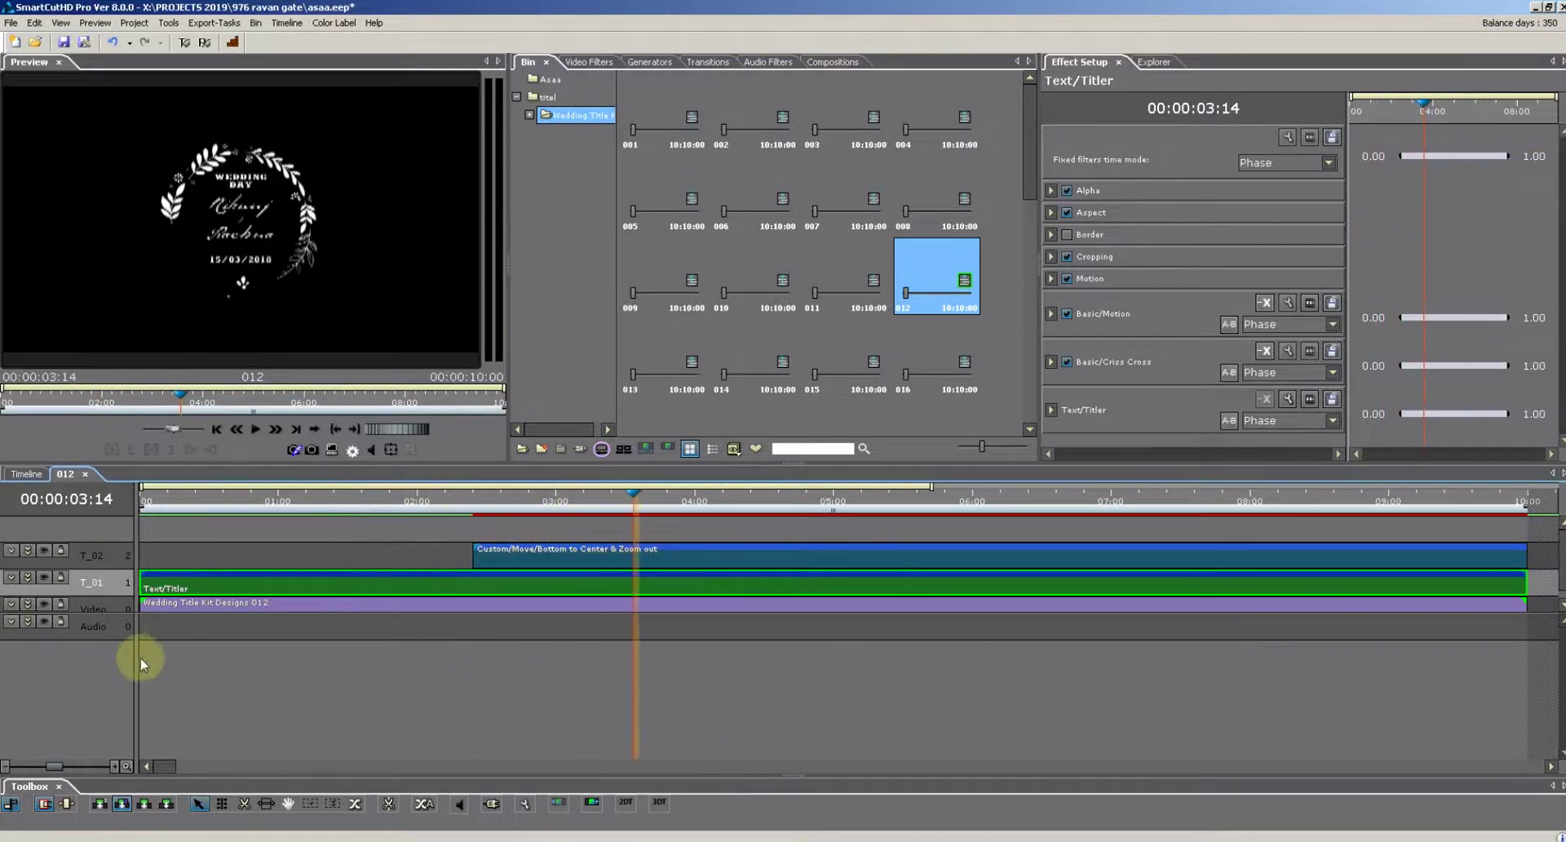
drag(114, 614, 115, 723)
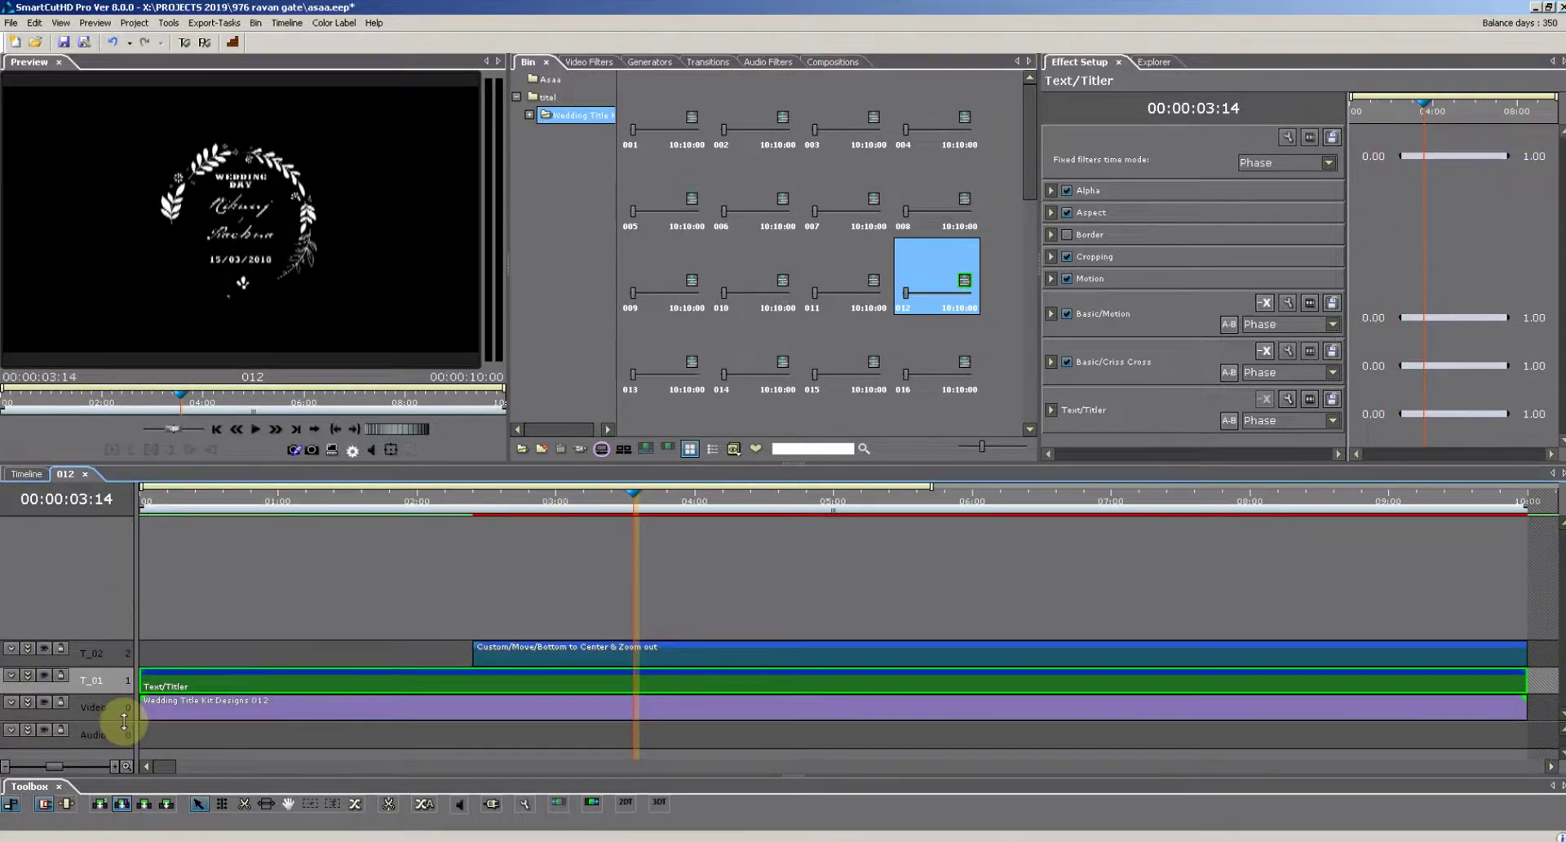
click(27, 676)
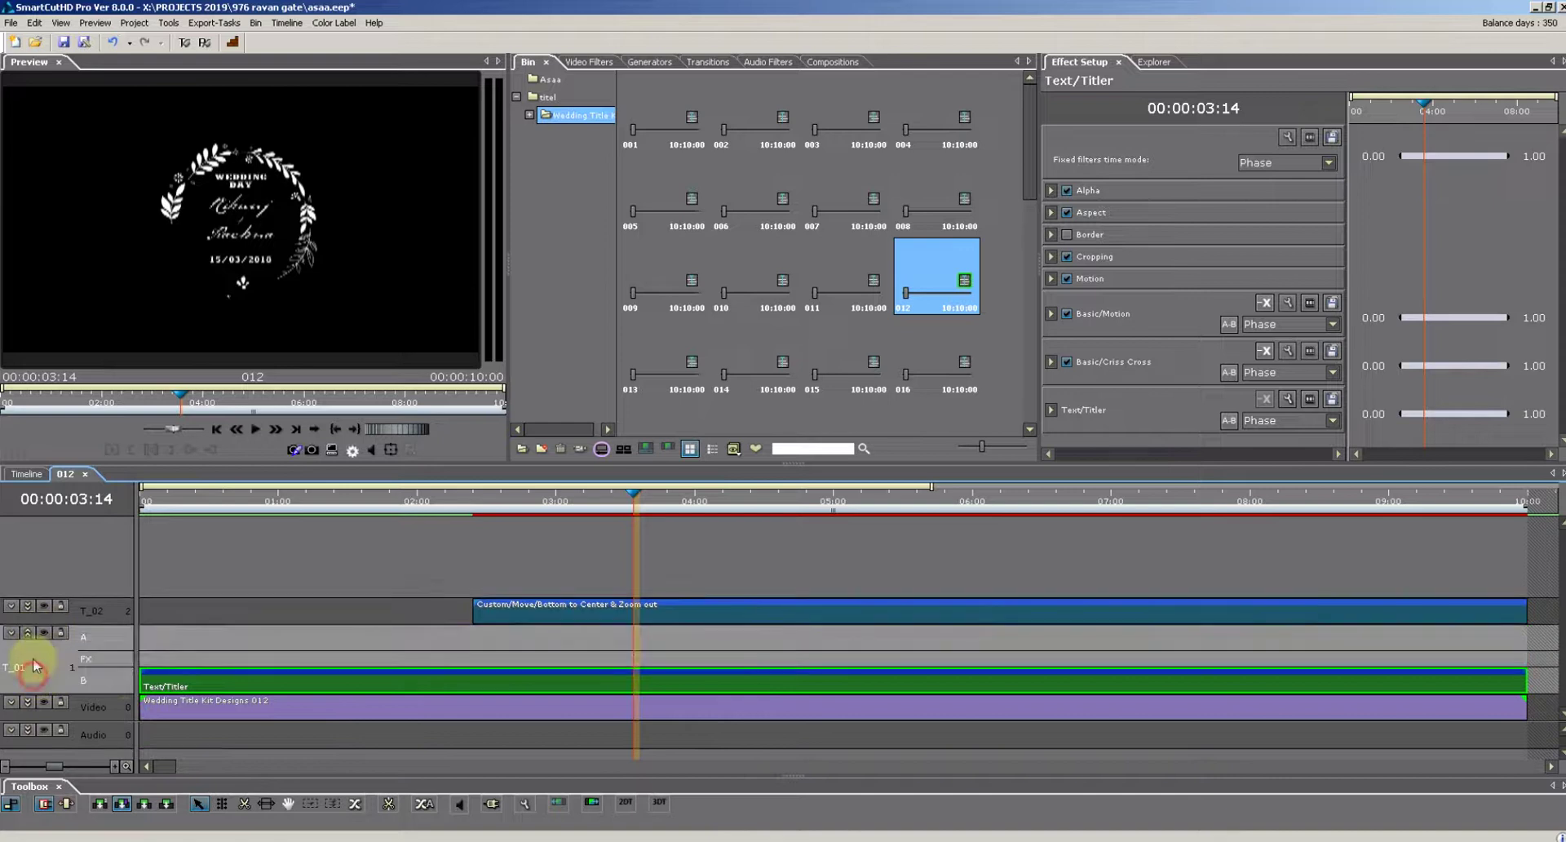
click(27, 607)
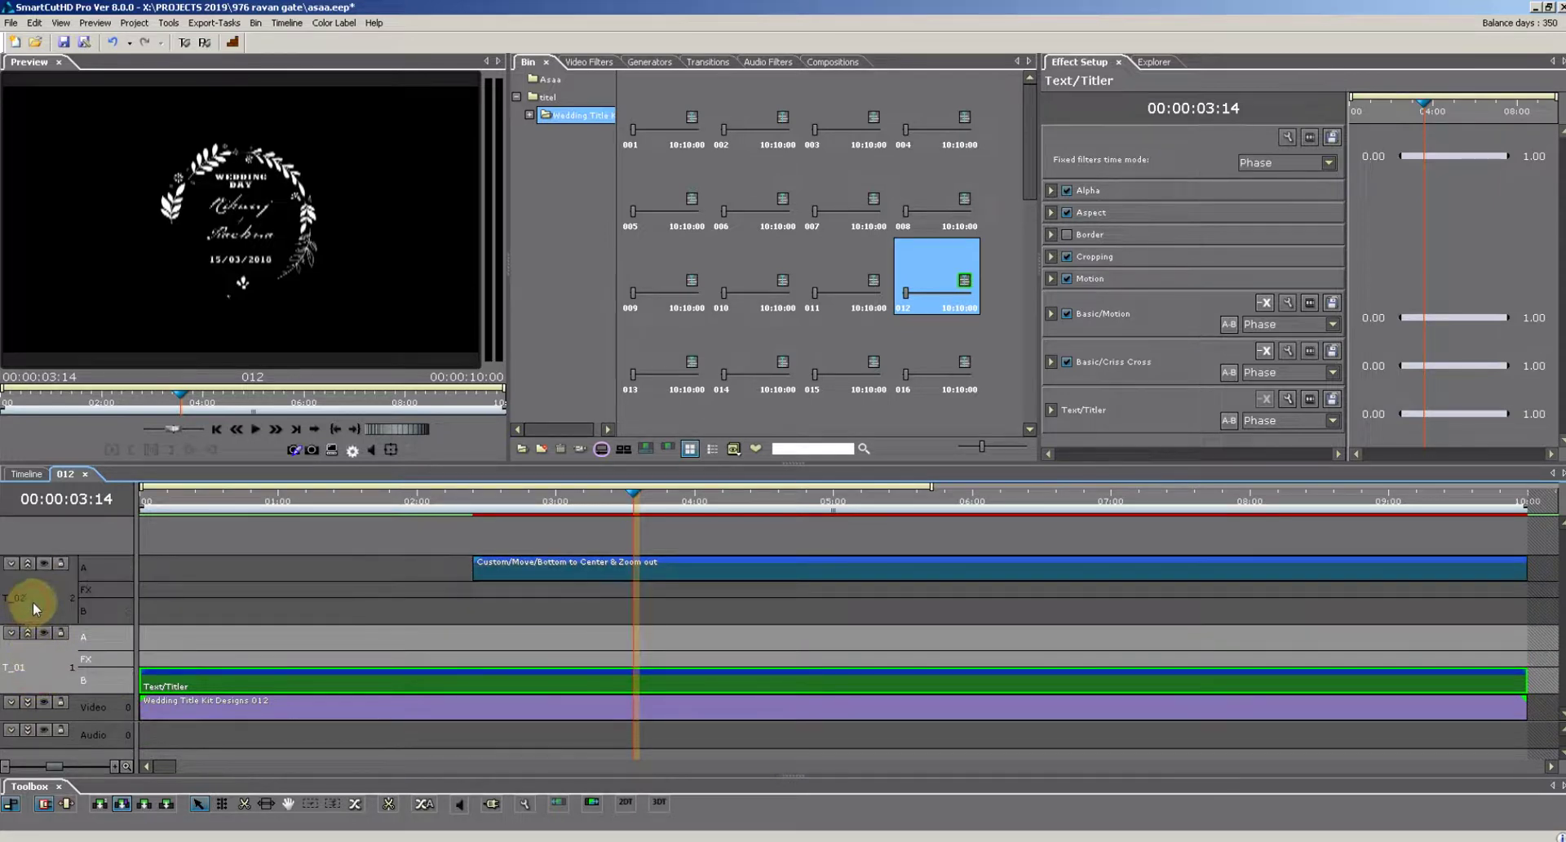
Inspect the heading and date text of the T_02 title, preview up to 00:00:07:17 and close the 012 timeline.
double_click(675, 555)
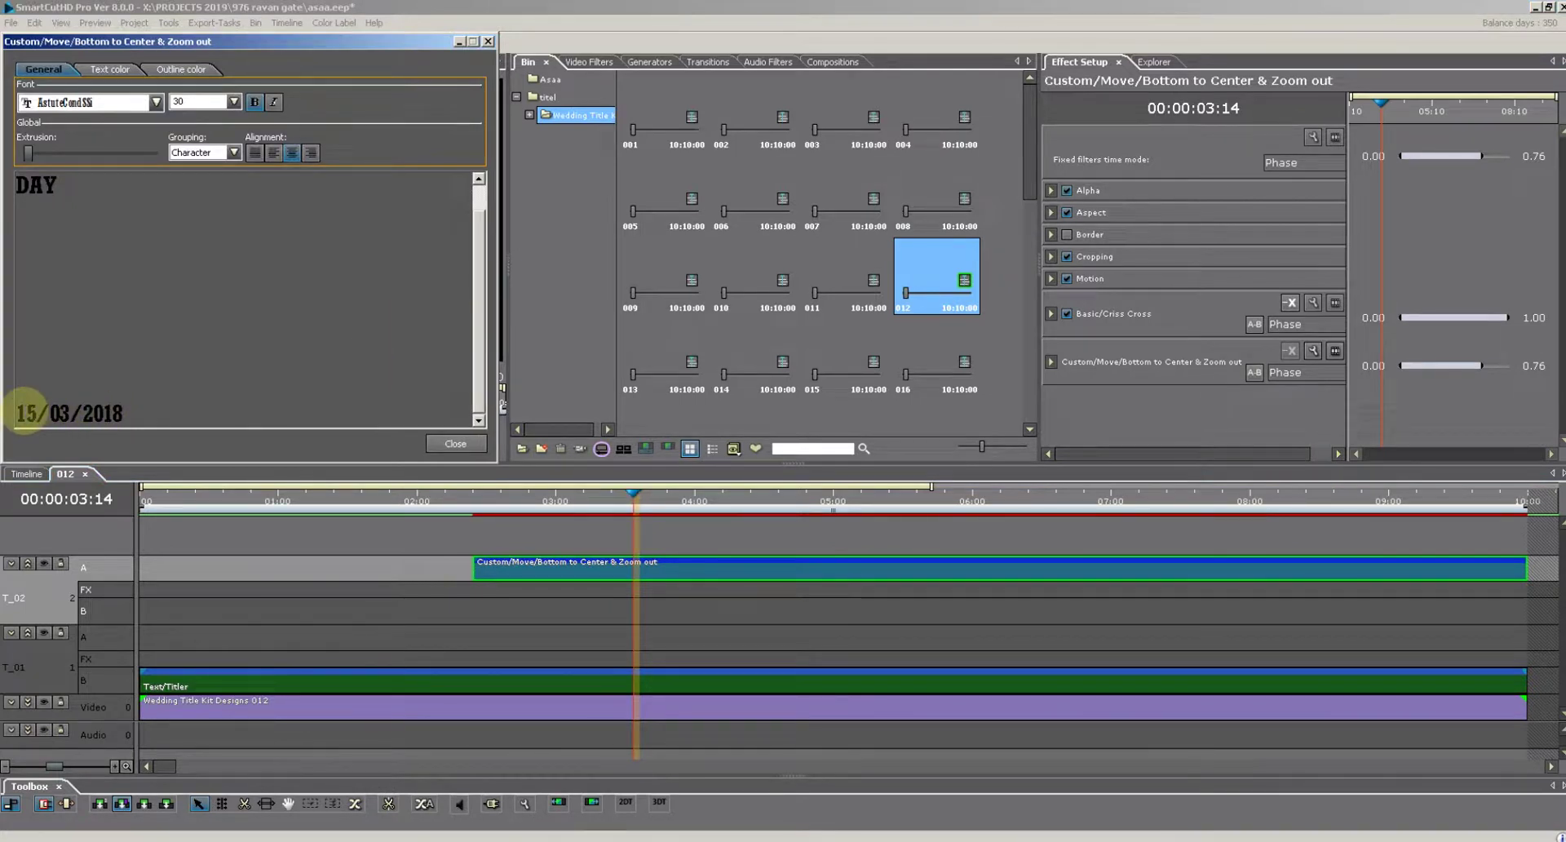
click(455, 443)
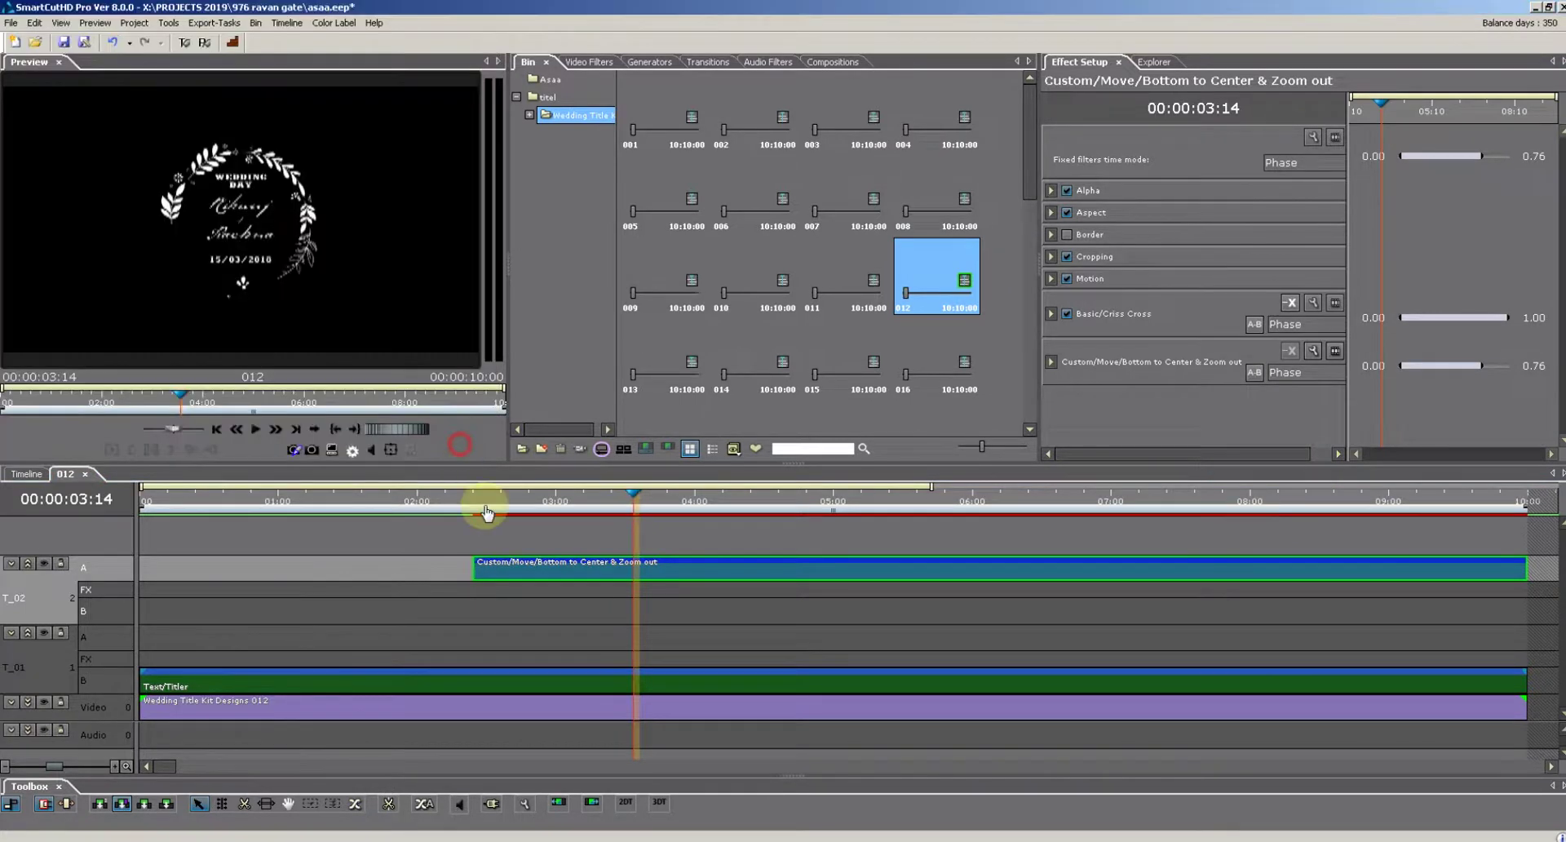
drag(634, 491, 1208, 540)
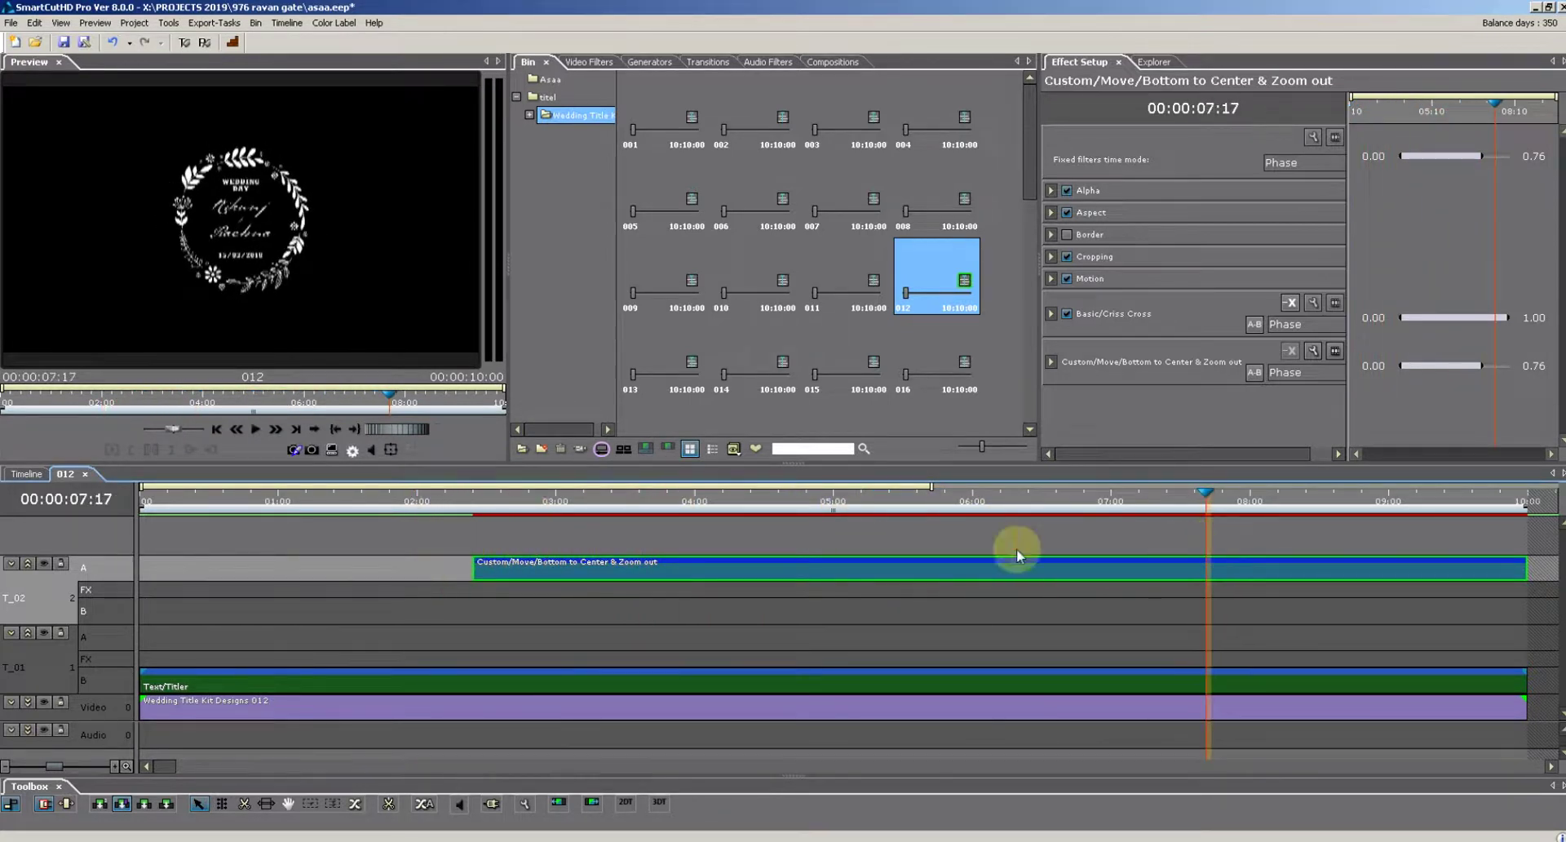
click(87, 473)
Preview the edited wedding title full screen from the main timeline and return to the normal layout.
drag(239, 504, 282, 522)
double_click(248, 233)
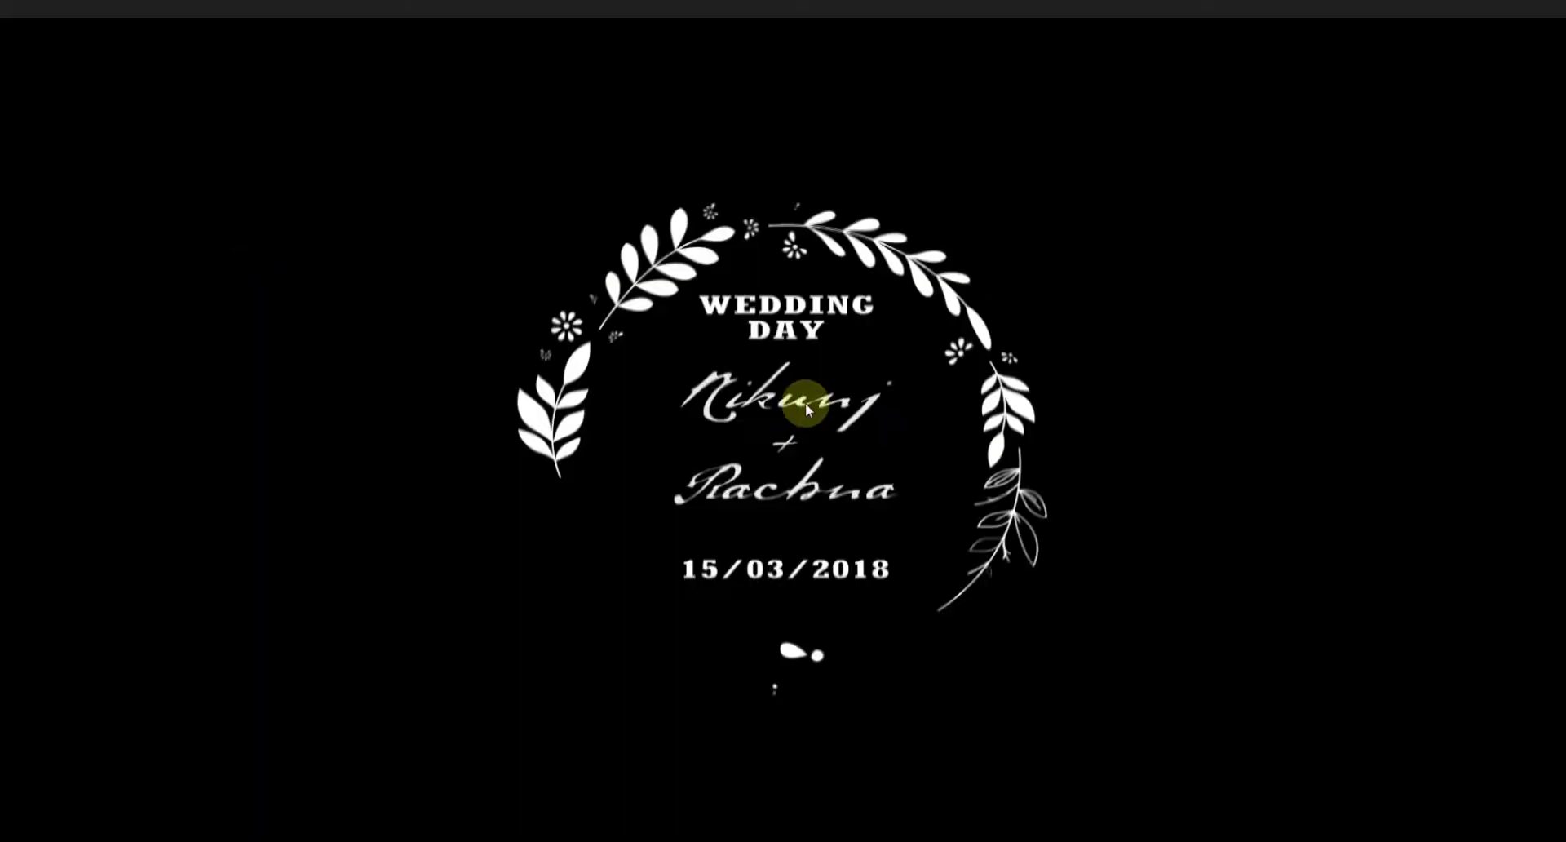
double_click(986, 488)
Move the playhead back to 00:00:00:04 and delete clip 012 from the main timeline.
drag(295, 500, 147, 540)
drag(408, 585, 312, 695)
key(Delete)
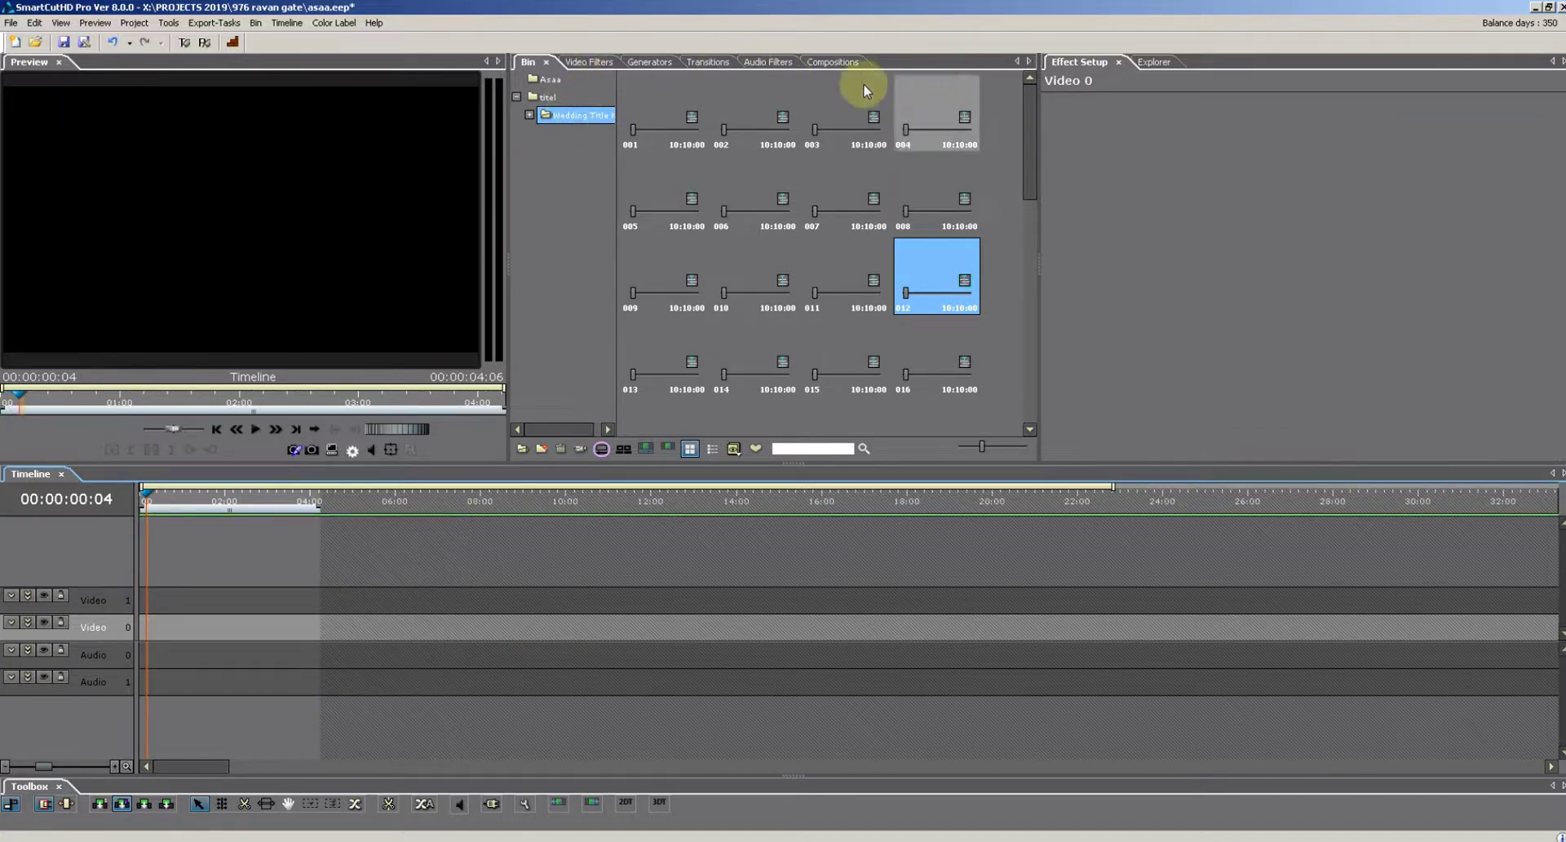
Collapse the titel folder in the bin.
click(563, 172)
click(516, 97)
click(848, 196)
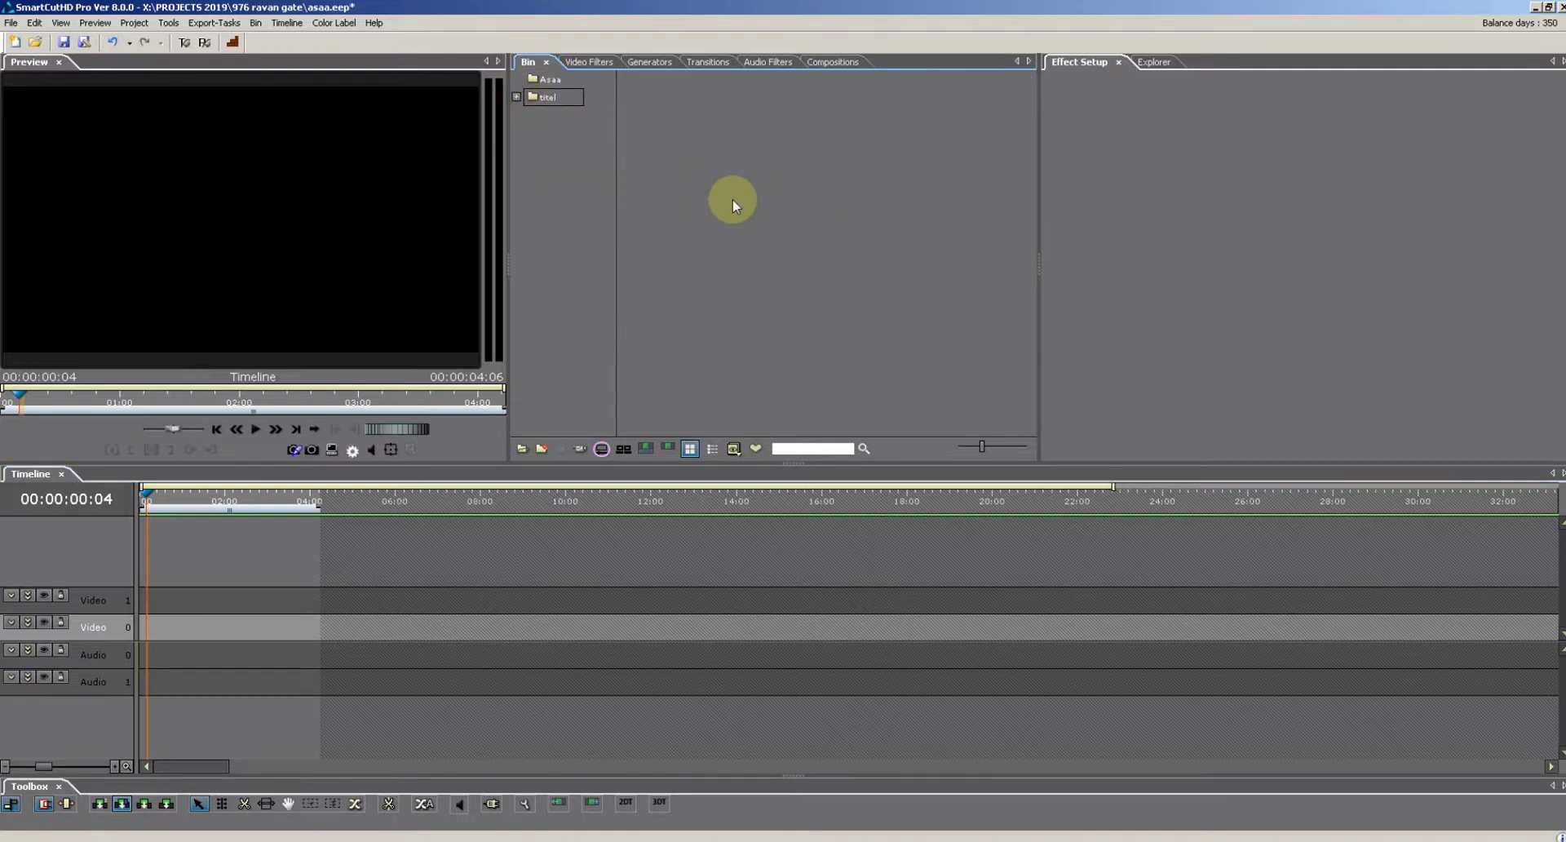